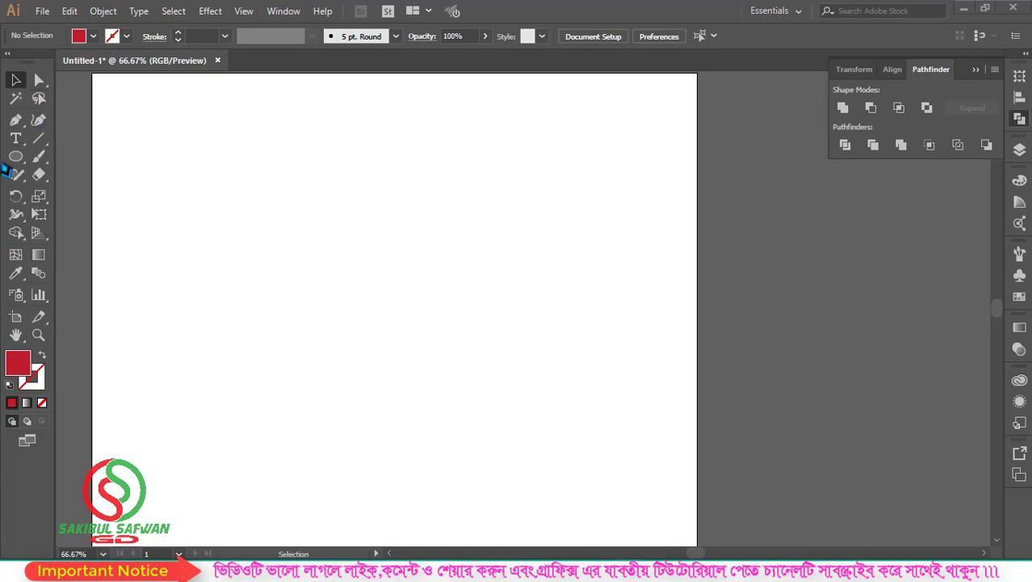
Place a new text object on the artboard with a 30 pt font size.
left_click(16, 138)
left_click(374, 184)
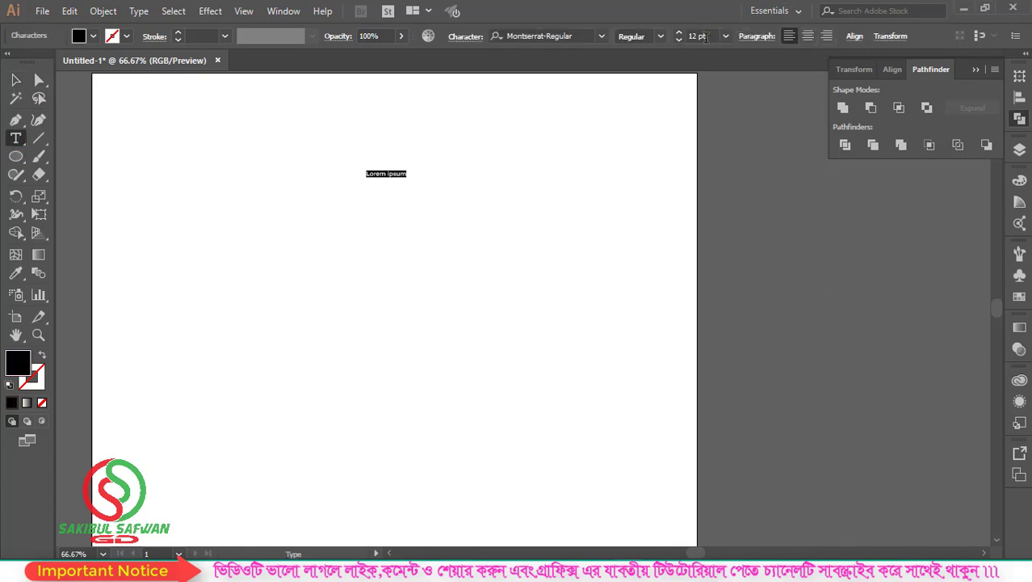
left_click(701, 36)
type("30")
key("Return")
scroll(701, 36, "up", 17)
scroll(701, 36, "up", 12)
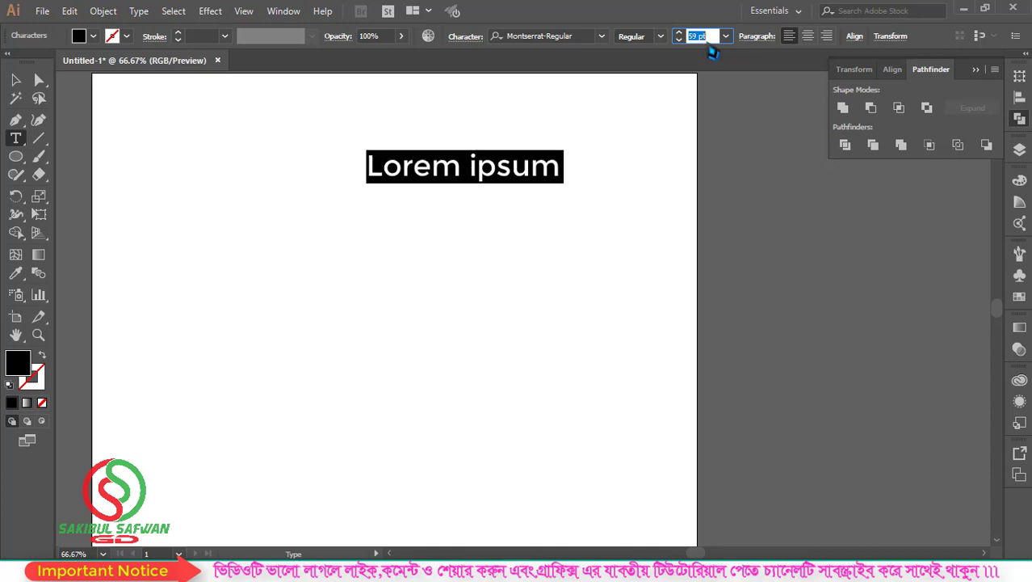
Replace the placeholder with CYCLONE, then move it top-left and enlarge it to about 87 pt.
left_click(482, 161)
triple_click(482, 161)
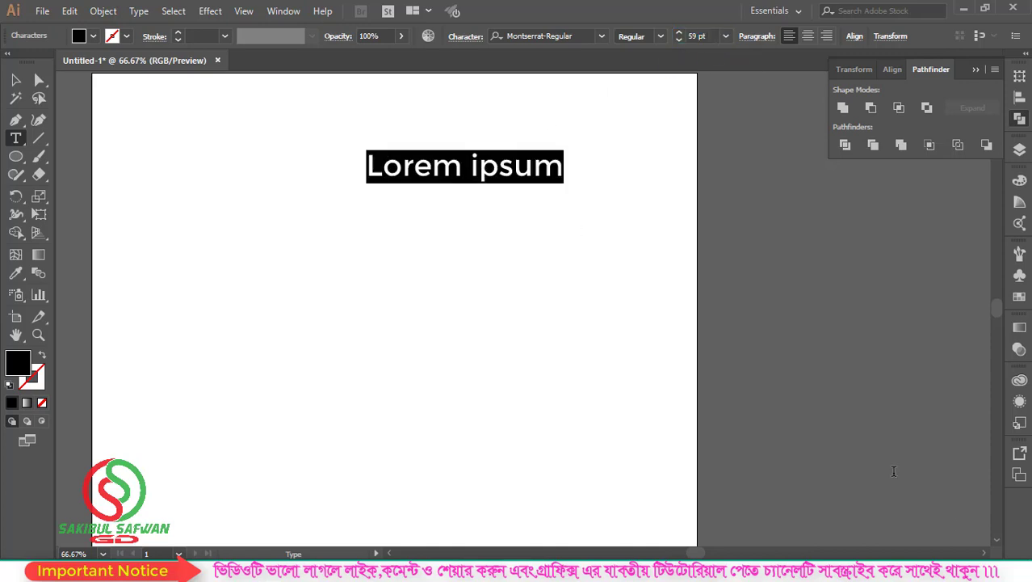
type("C")
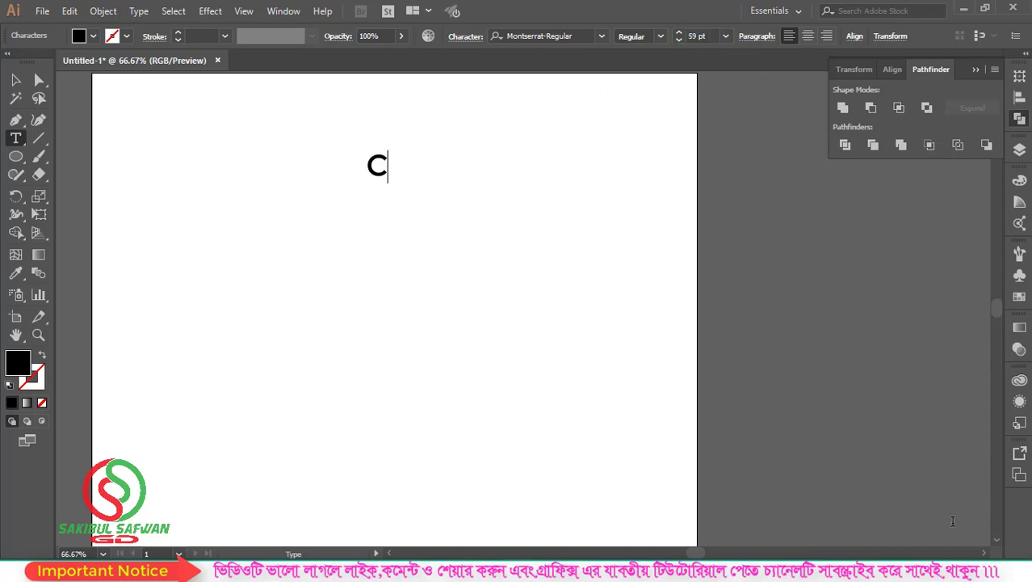
type("YC")
type("LONE")
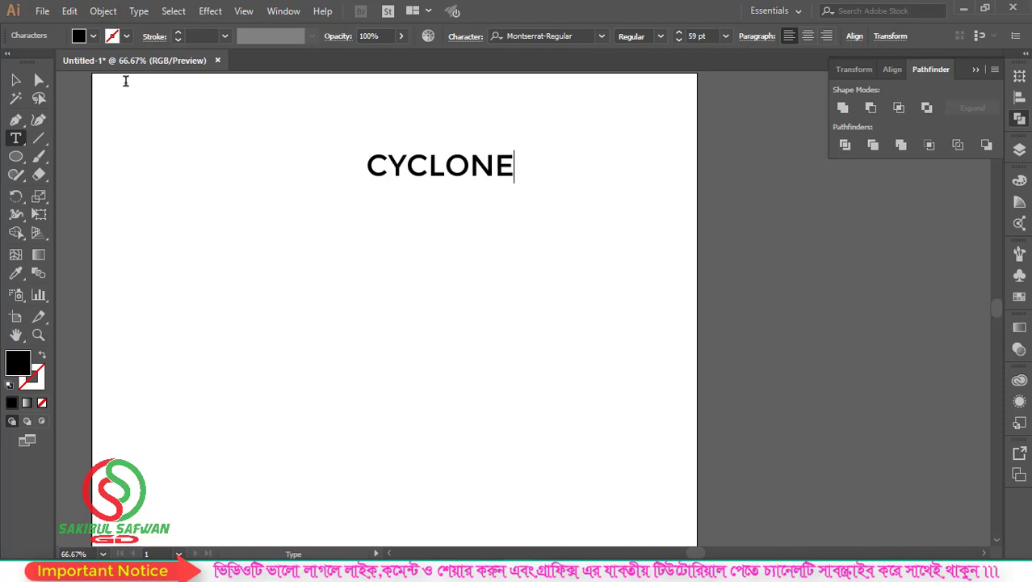
left_click(15, 79)
mouse_move(438, 168)
left_mouse_down()
mouse_move(568, 128)
mouse_move(166, 115)
left_mouse_up()
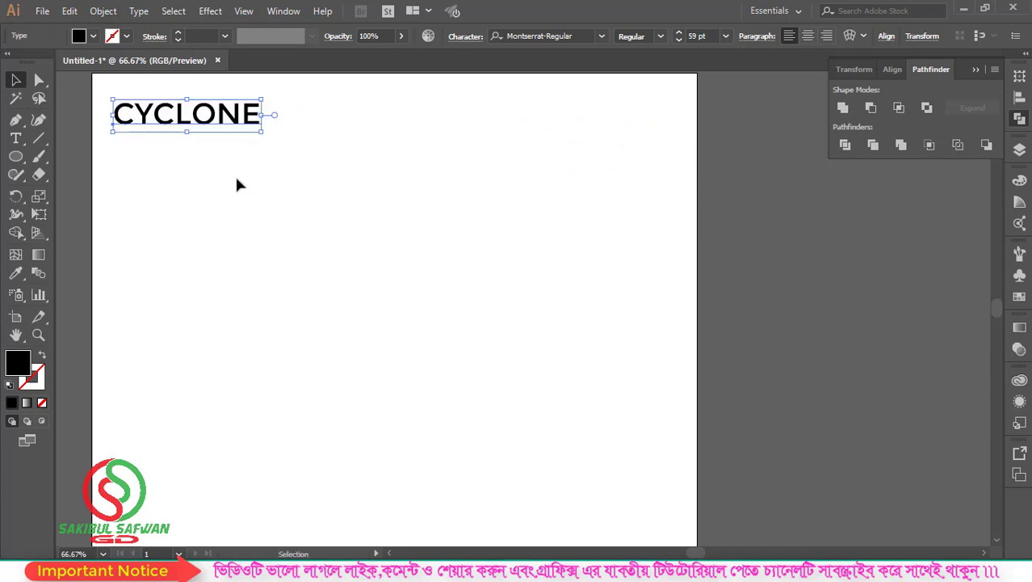
mouse_move(264, 132)
left_mouse_down()
mouse_move(311, 163)
mouse_move(360, 175)
left_mouse_up()
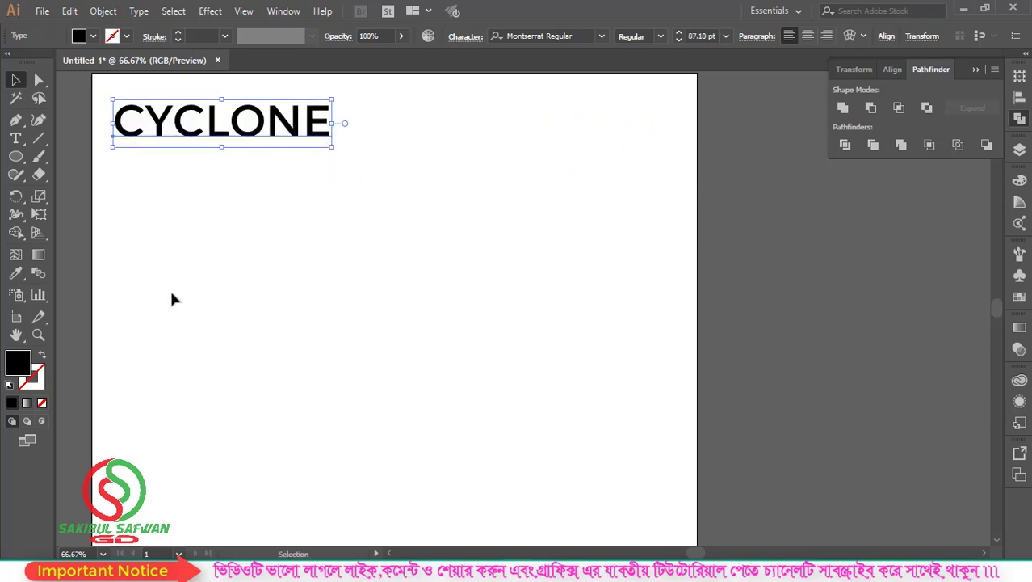
left_click(364, 311)
Draw a small circle below CYCLONE and fill it with CMYK Red.
left_click_drag(16, 156, 71, 189)
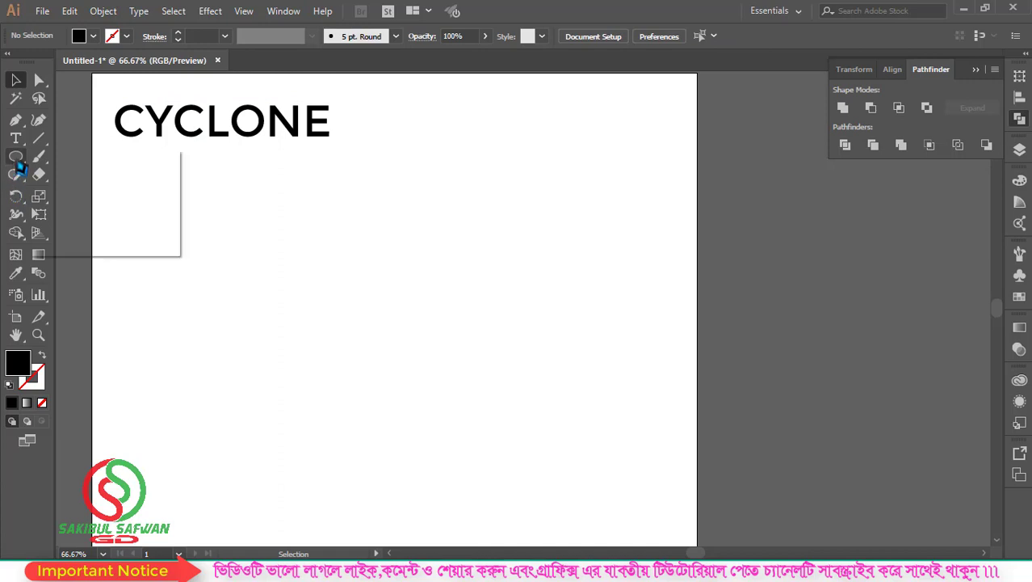
left_click_drag(347, 283, 369, 298)
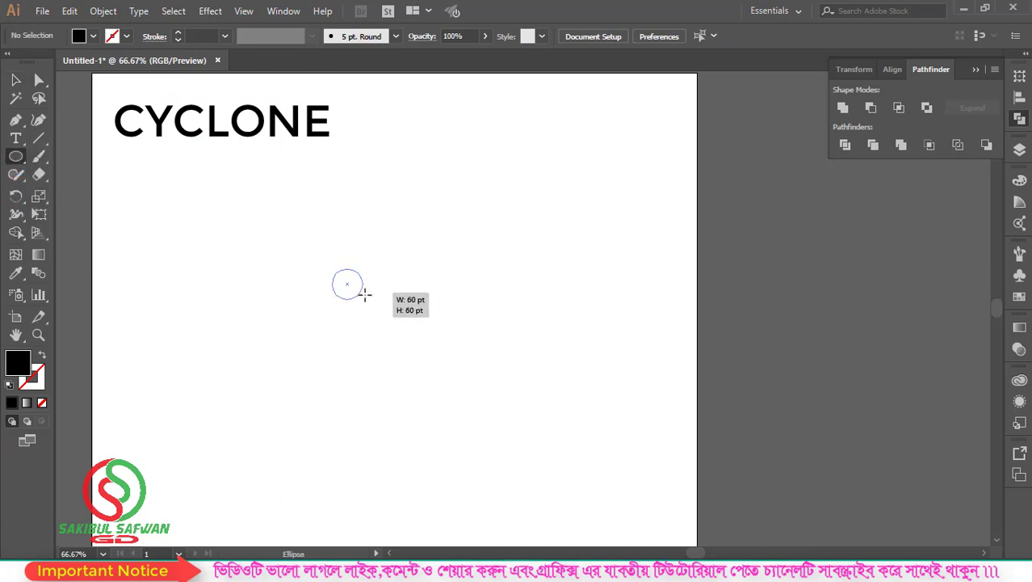
key("v")
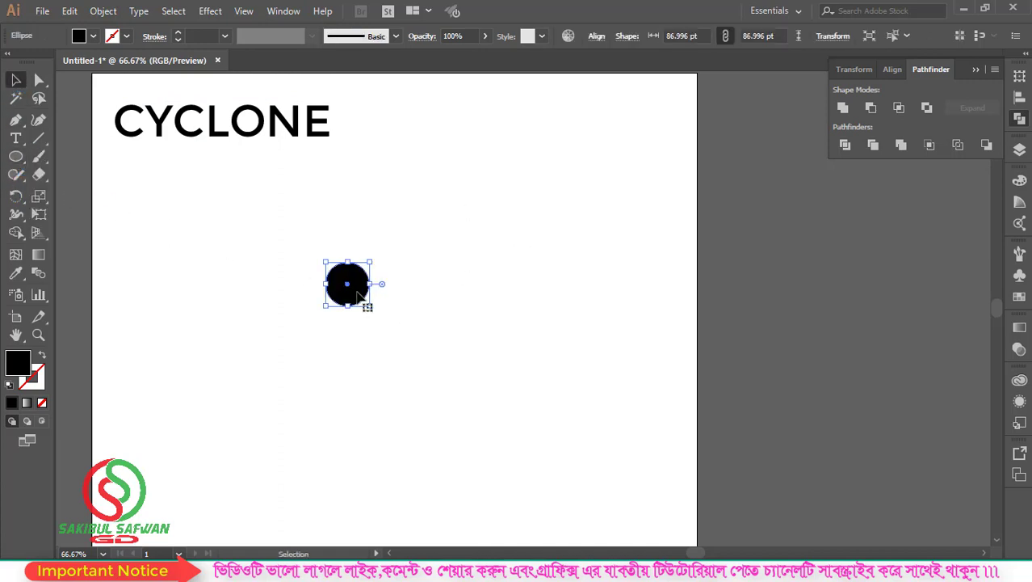
mouse_move(374, 263)
left_mouse_down()
mouse_move(377, 254)
mouse_move(391, 284)
left_mouse_up()
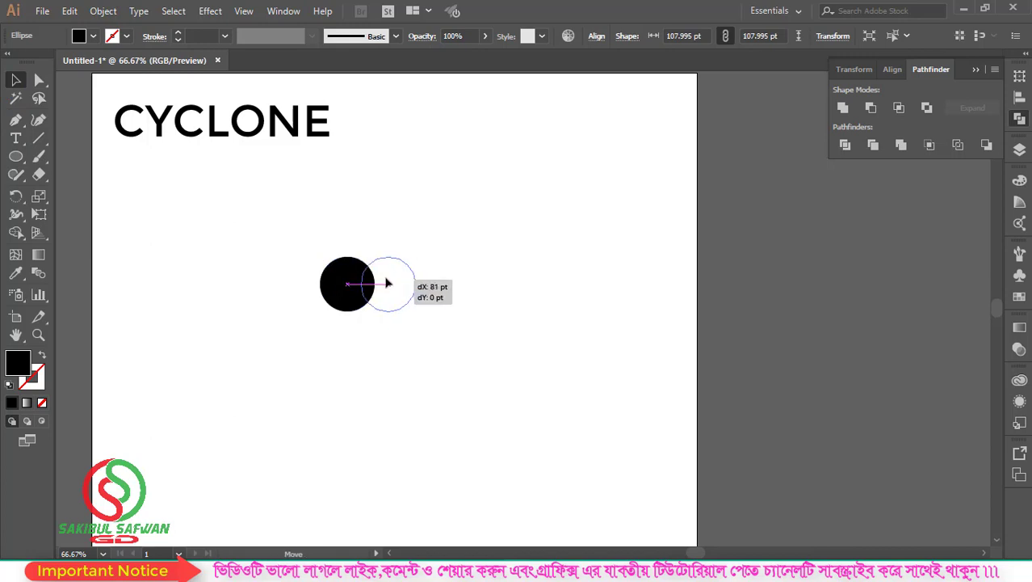
left_click(93, 36)
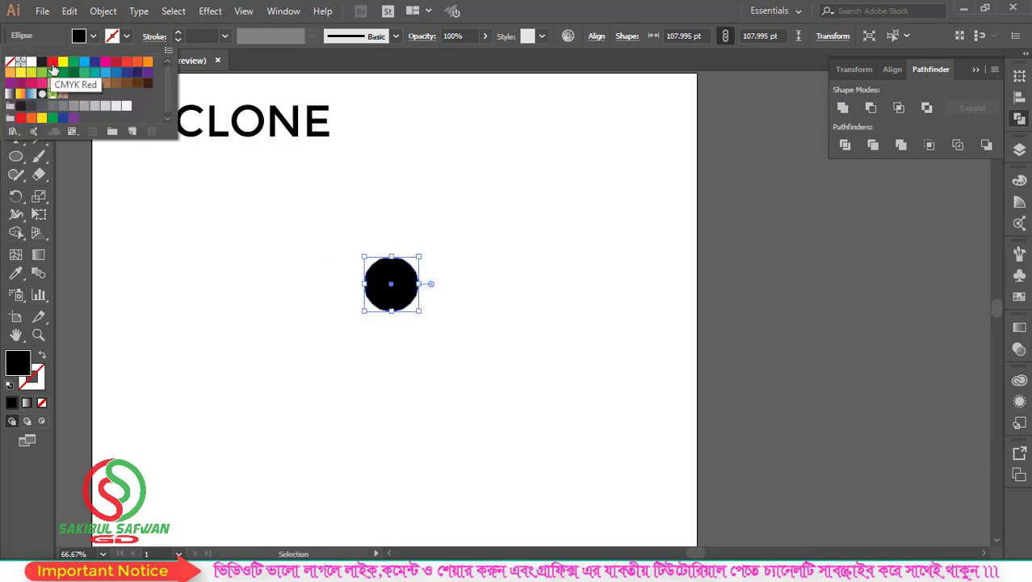
left_click(116, 65)
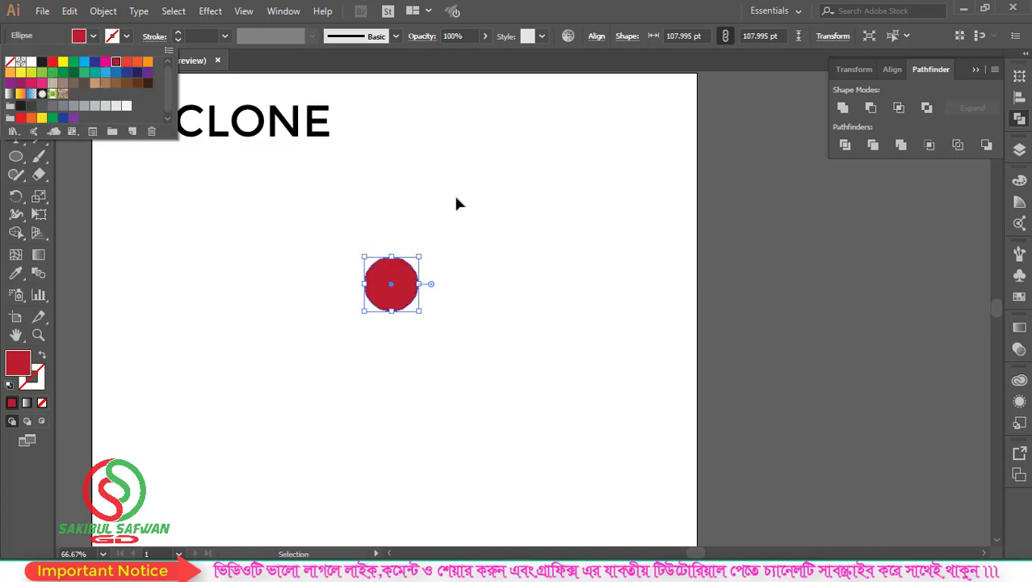
left_click(473, 242)
Resize and reposition the red circle to about 136 pt beneath the wordmark.
left_click_drag(457, 221, 258, 395)
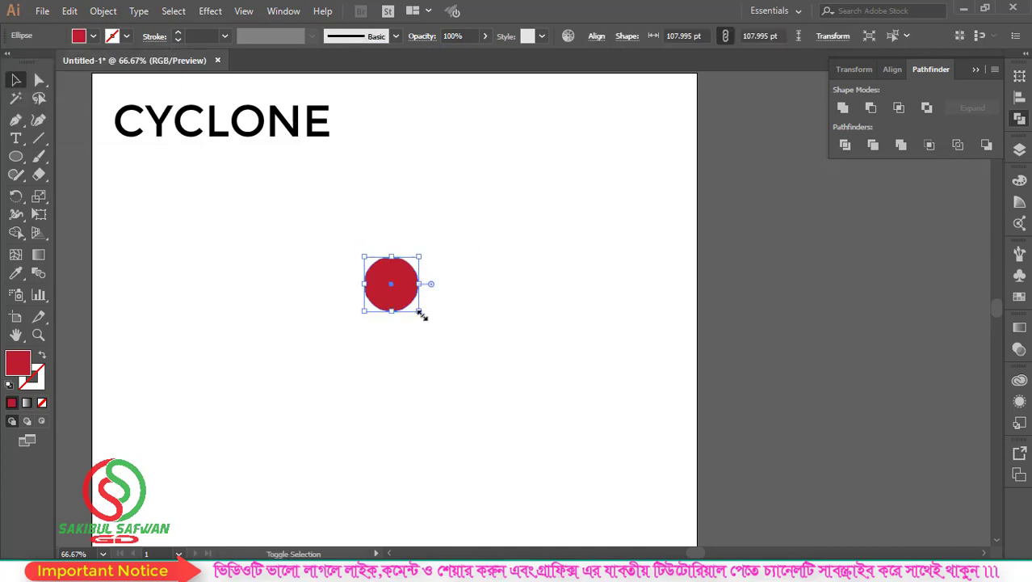
left_click_drag(420, 313, 449, 342)
left_click_drag(421, 302, 420, 287)
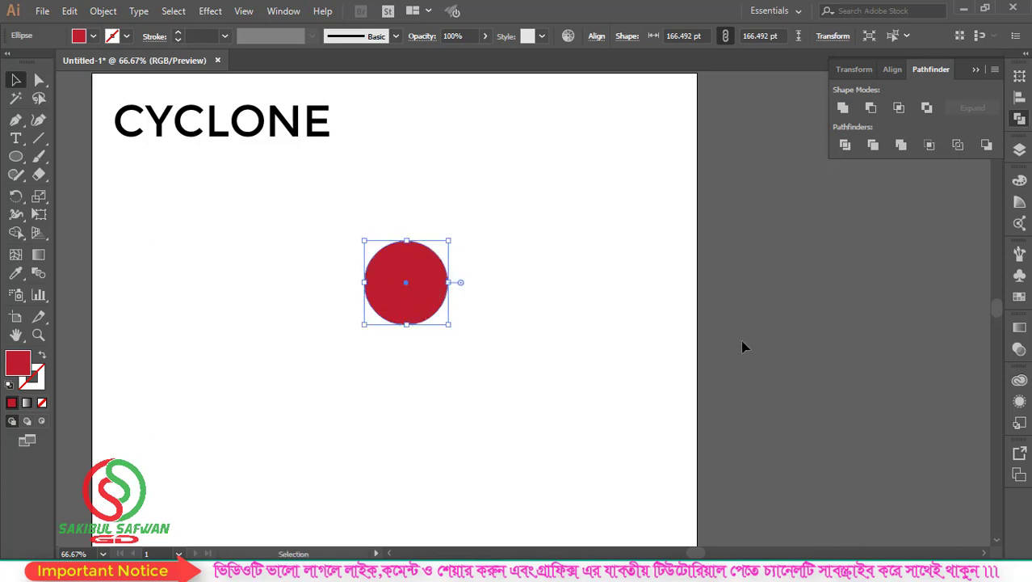
left_click(549, 252)
mouse_move(415, 270)
left_mouse_down()
mouse_move(410, 312)
mouse_move(437, 291)
left_mouse_up()
left_click_drag(381, 329, 371, 302)
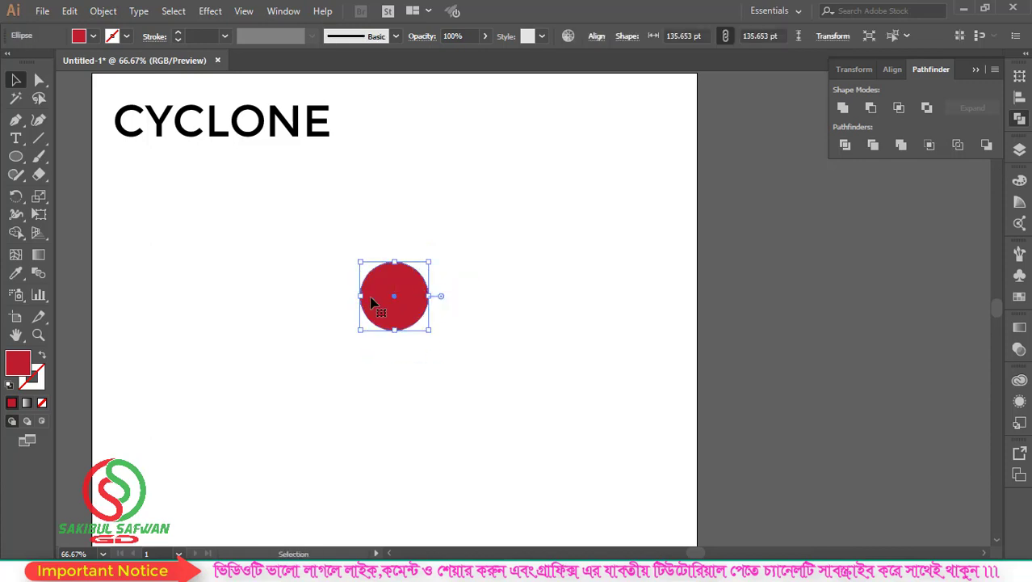
left_click(485, 267)
scroll(313, 291, "up", 1)
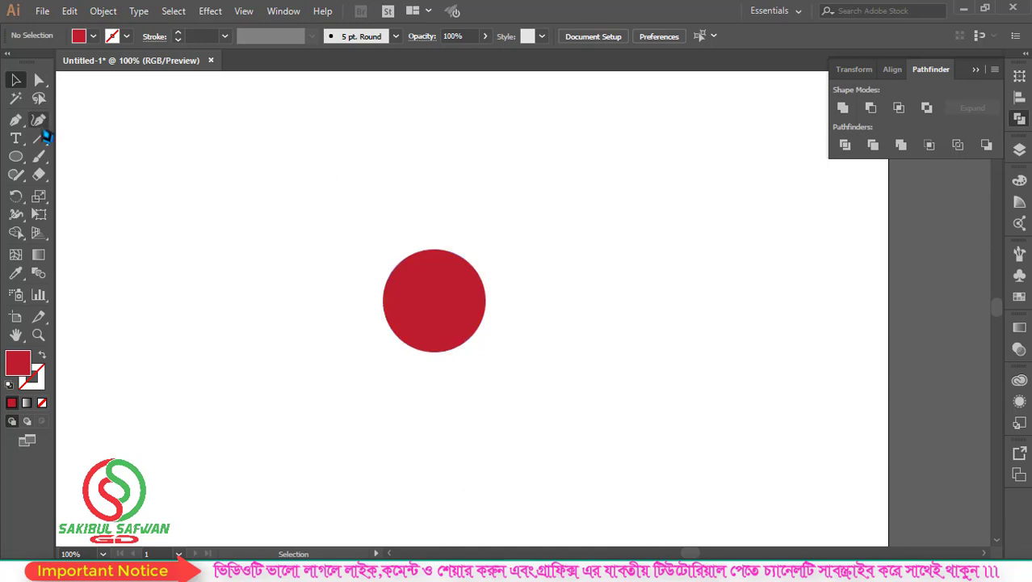
Draw a Pen path from the circle's top anchor out to a sharp curved blade tip and back.
left_click(15, 120)
left_click(69, 120)
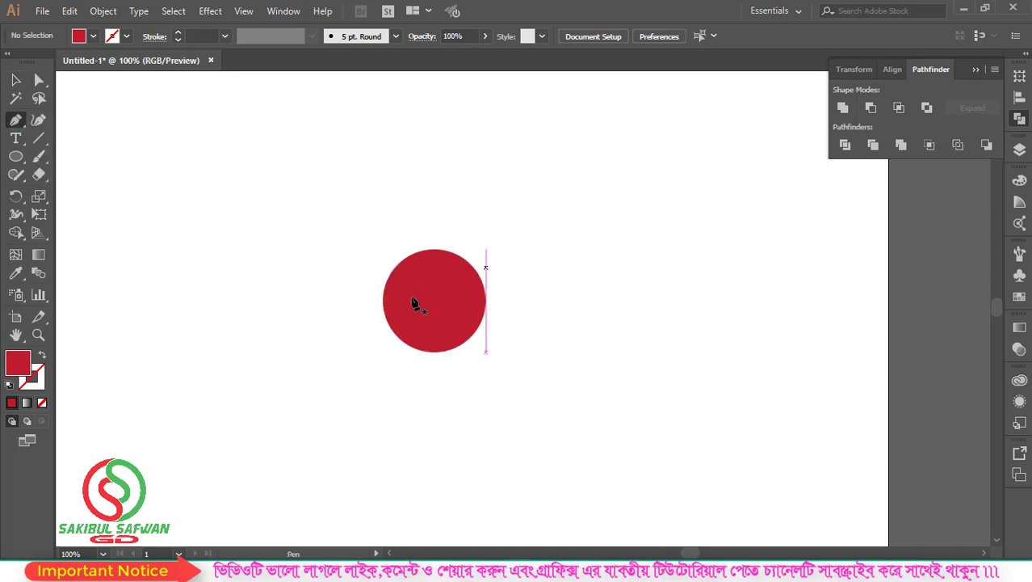
left_click(434, 250)
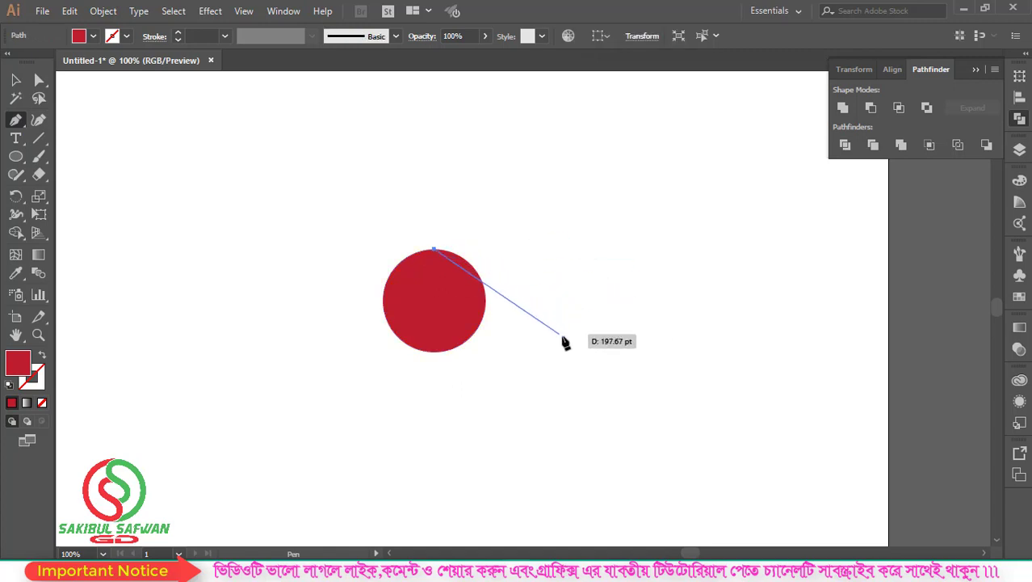
mouse_move(568, 350)
left_mouse_down()
mouse_move(584, 463)
mouse_move(601, 492)
left_mouse_up()
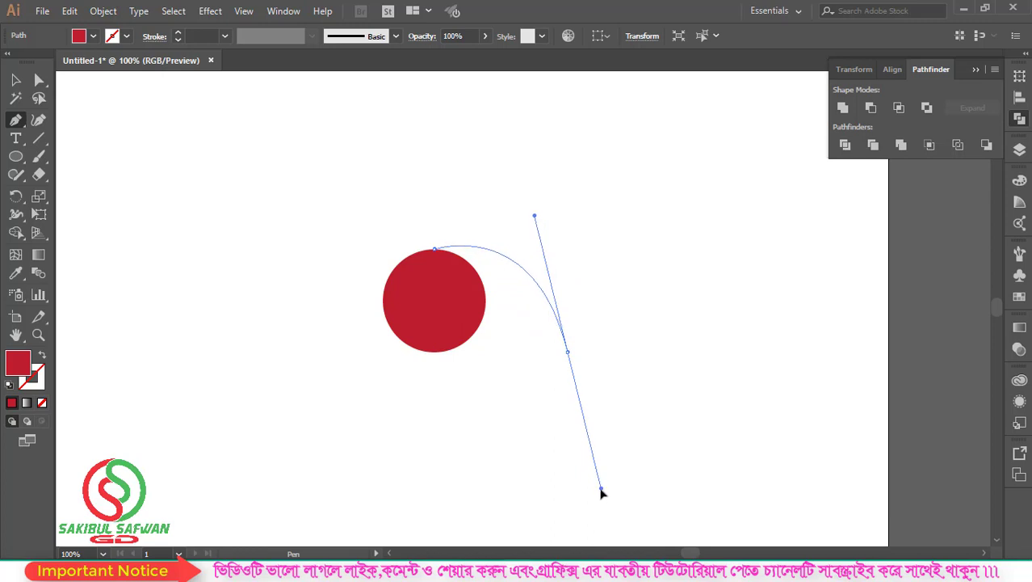
left_click(568, 350)
left_click(485, 296)
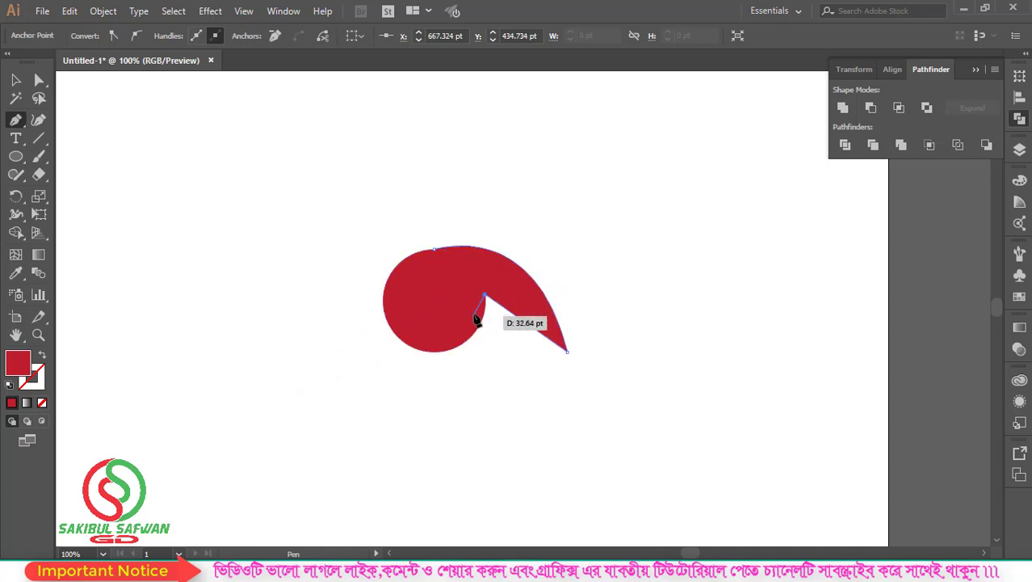
Reshape the blade's notch curve with Direct Selection and select the finished blade.
key("ctrl")
mouse_move(486, 297)
left_mouse_down()
mouse_move(477, 313)
mouse_move(486, 336)
mouse_move(488, 305)
mouse_move(434, 251)
left_mouse_up()
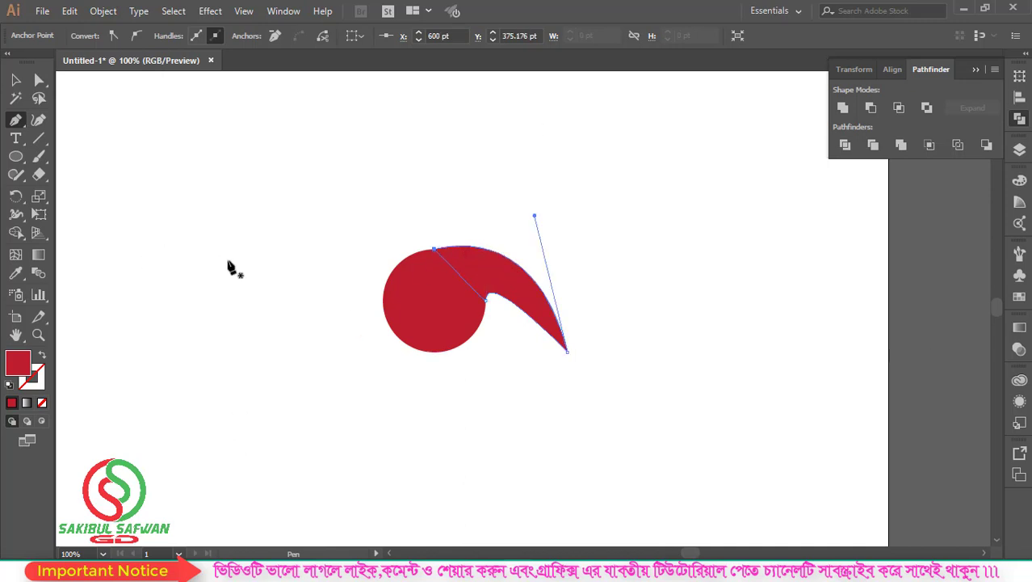
left_click(15, 79)
left_click(564, 185)
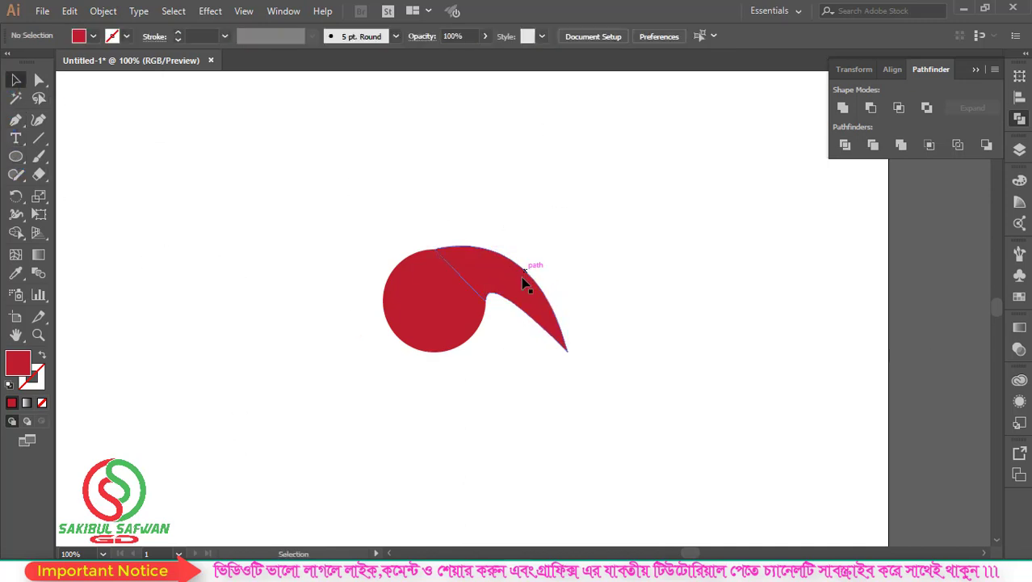
left_click(525, 281)
left_click(93, 37)
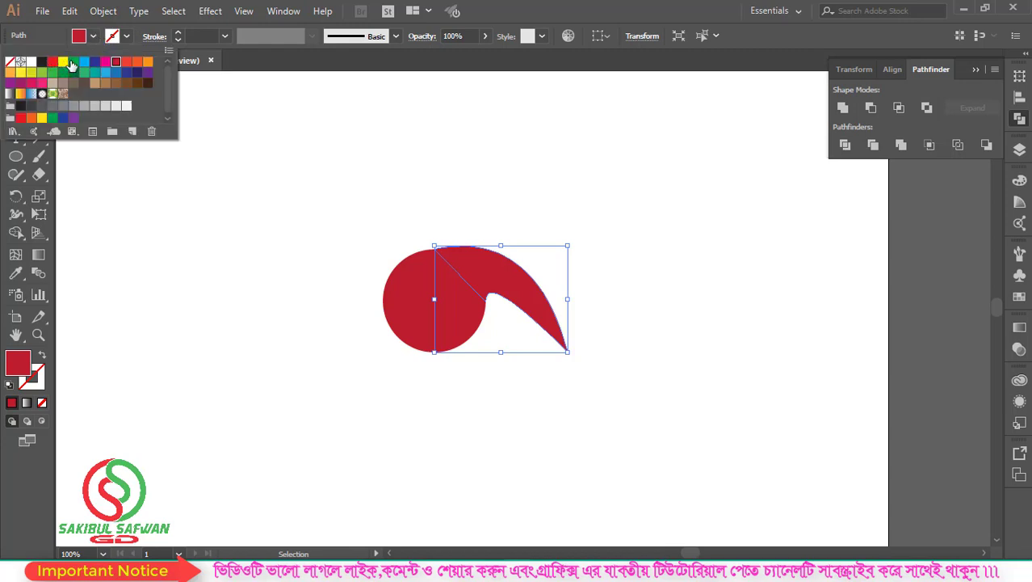
Give the blade shape a bright cyan-blue fill and reselect it.
left_click(74, 62)
left_click(364, 163)
left_click(484, 161)
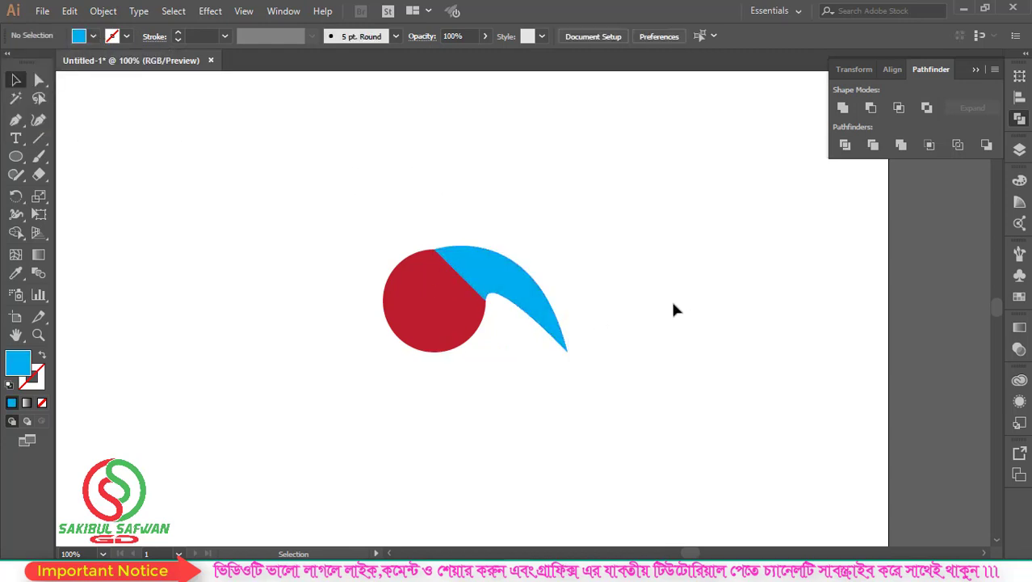
left_click_drag(540, 341, 543, 345)
left_click(639, 328)
left_click(516, 289)
left_click(584, 246)
left_click_drag(600, 242, 536, 339)
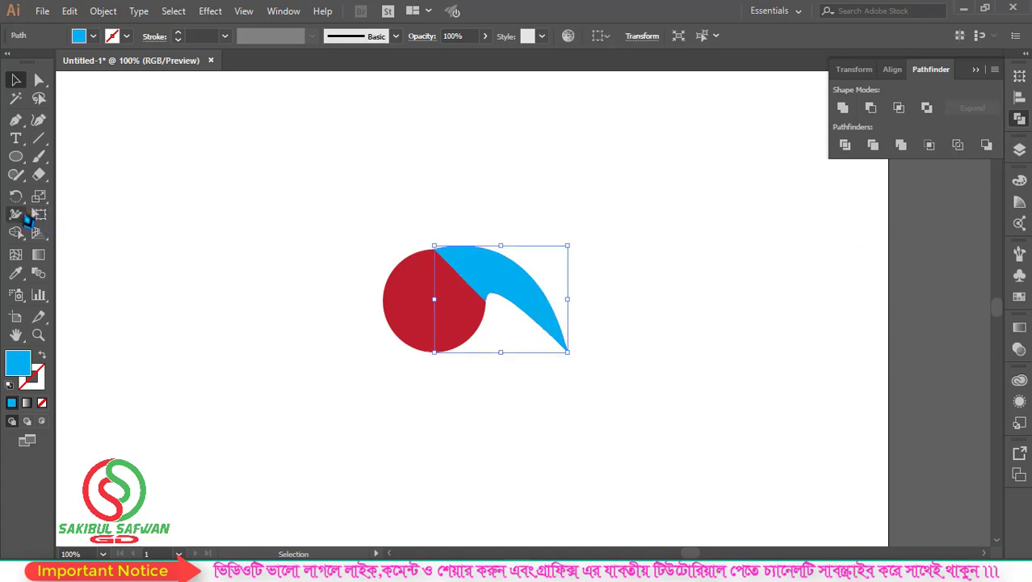
left_click_drag(17, 198, 89, 198)
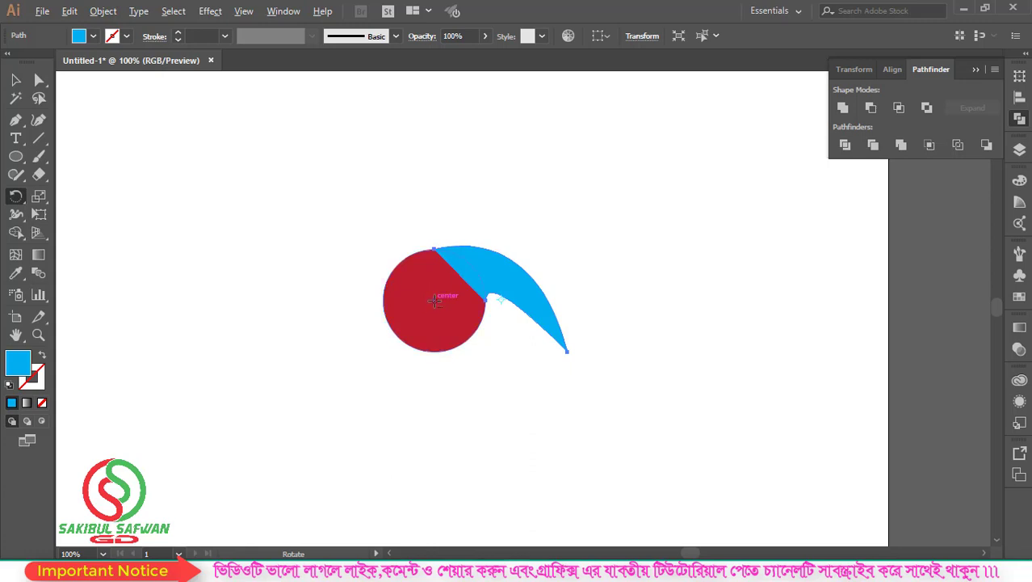
Rotate-copy the blade one-eighth turn about the circle's centre, repeating with Ctrl+D for eight blades.
left_click(435, 300, "alt")
mouse_move(652, 191)
left_mouse_down()
mouse_move(516, 181)
mouse_move(652, 225)
left_mouse_up()
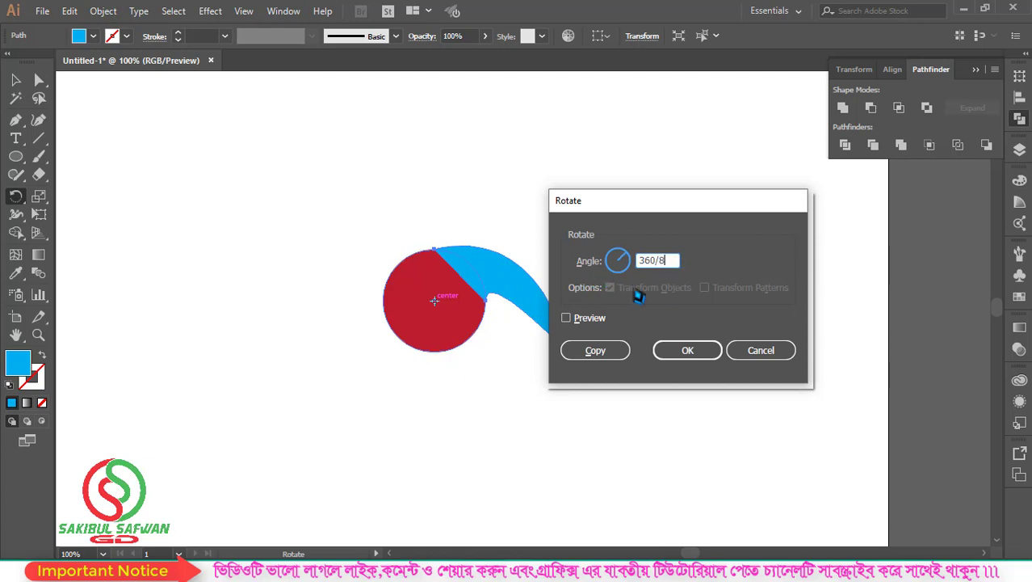
left_click(604, 351)
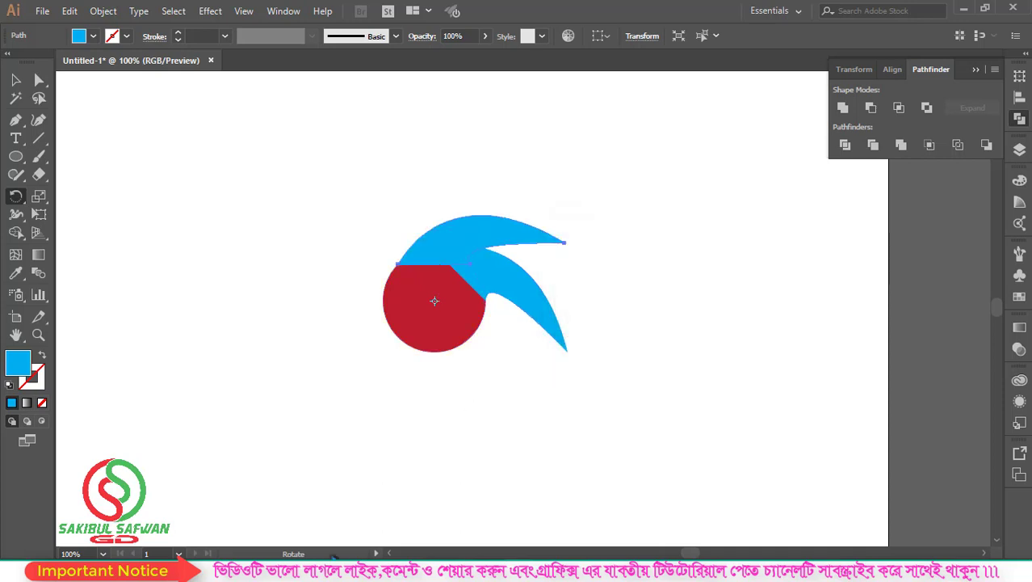
key("ctrl+d")
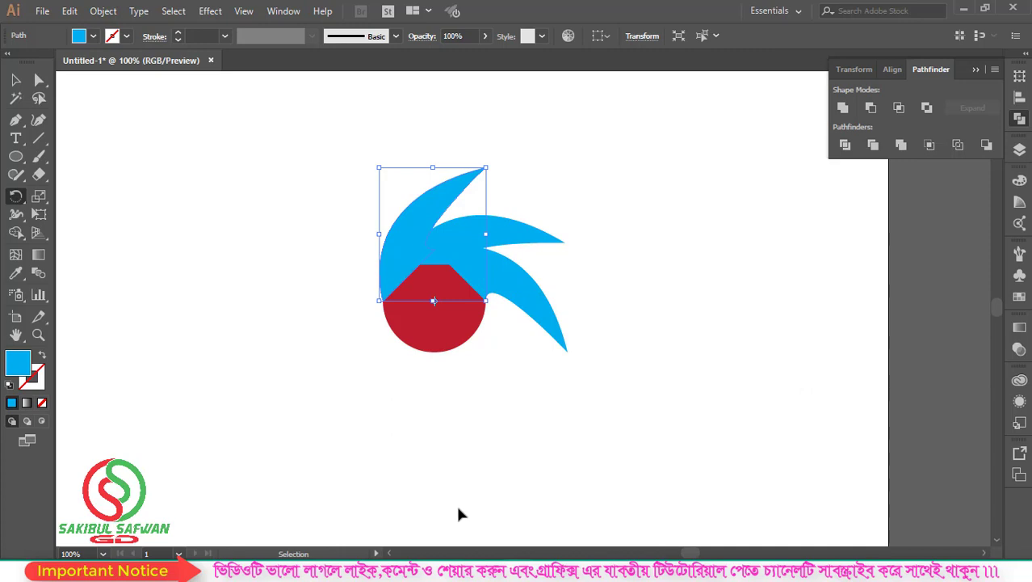
key("ctrl+d")
key("ctrl+d")
key("ctrl+d")
key("ctrl+d")
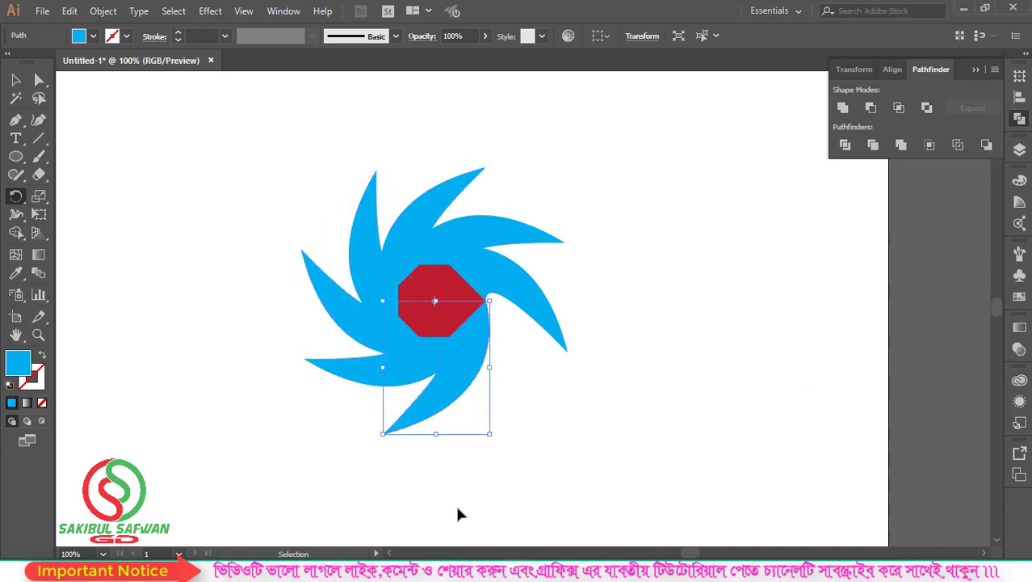
key("ctrl+d")
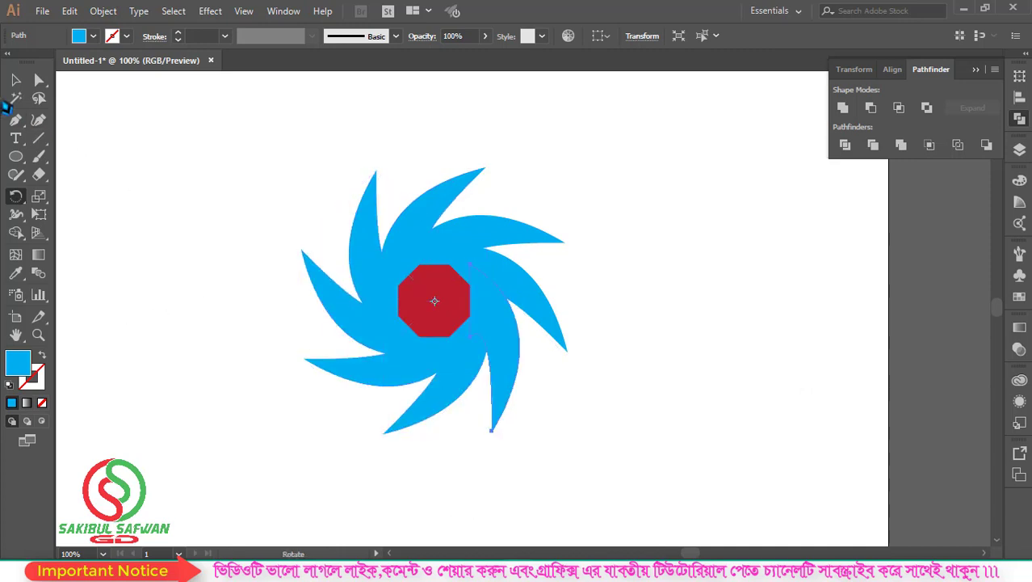
left_click(15, 79)
left_click(250, 220)
Select all eight blades with the octagon and Unite them in Pathfinder.
left_click_drag(194, 150, 619, 447)
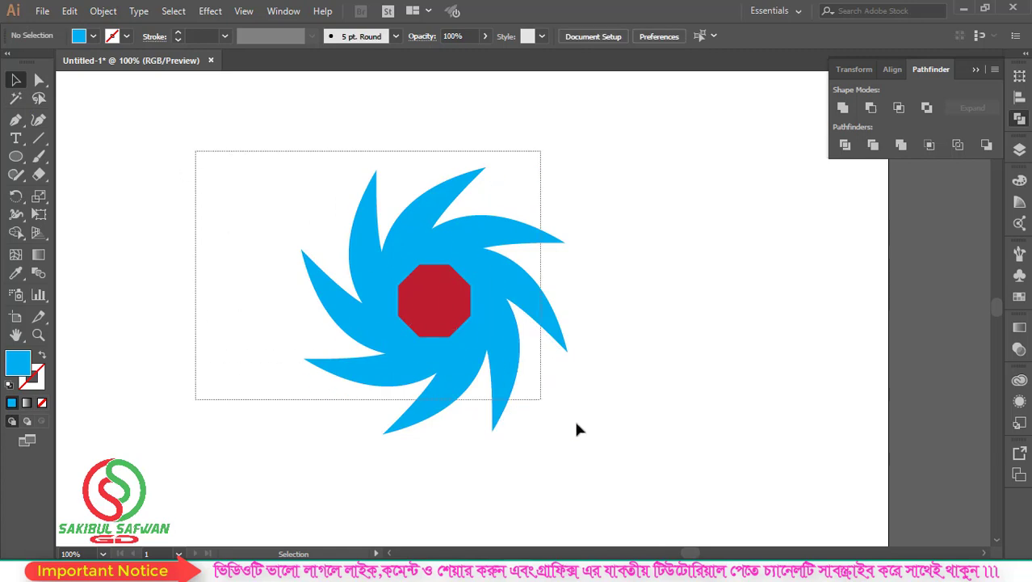
left_click(625, 266)
left_click_drag(614, 130, 215, 452)
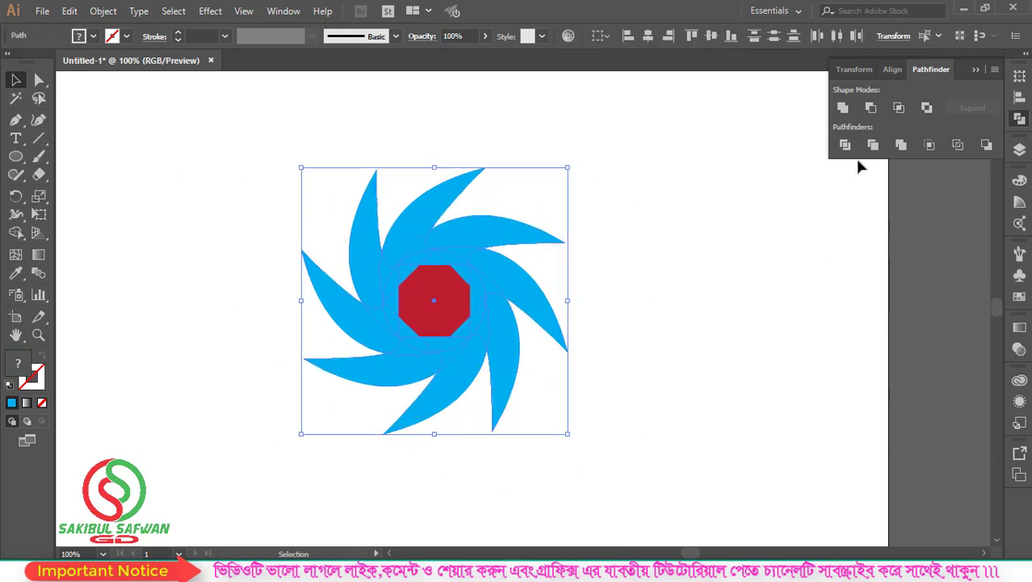
left_click(844, 109)
left_click(646, 234)
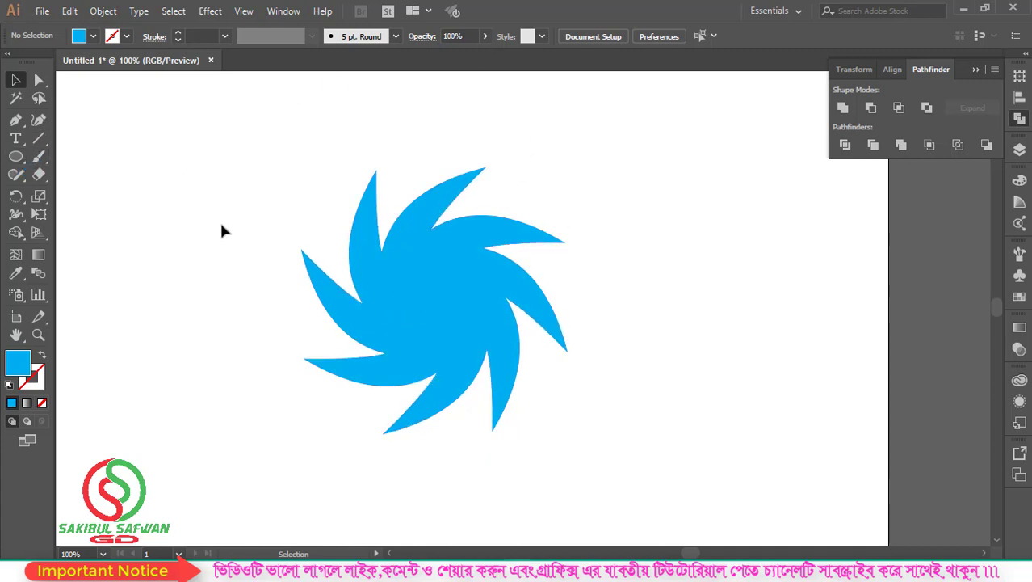
Draw an 80 pt circle at the swirl's centre, fill it green, and select it with the swirl.
left_click_drag(15, 156, 81, 191)
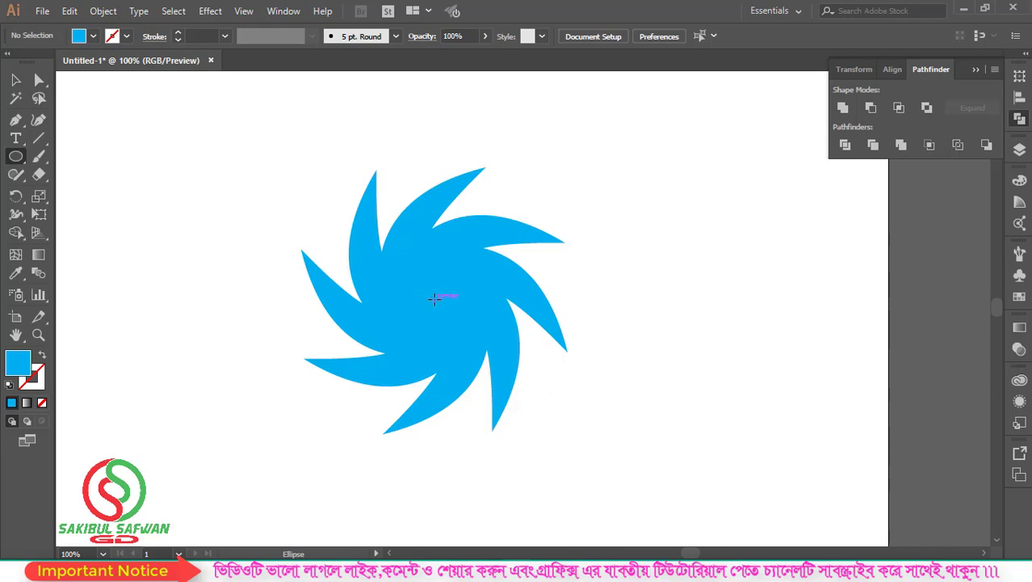
left_click(434, 298)
left_click_drag(486, 281, 514, 306)
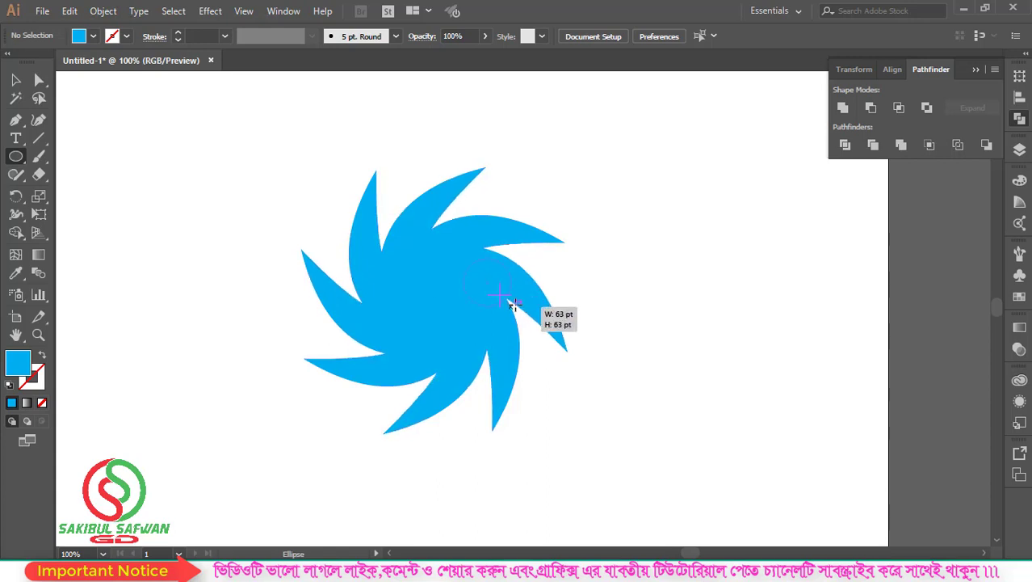
left_click_drag(512, 304, 518, 312)
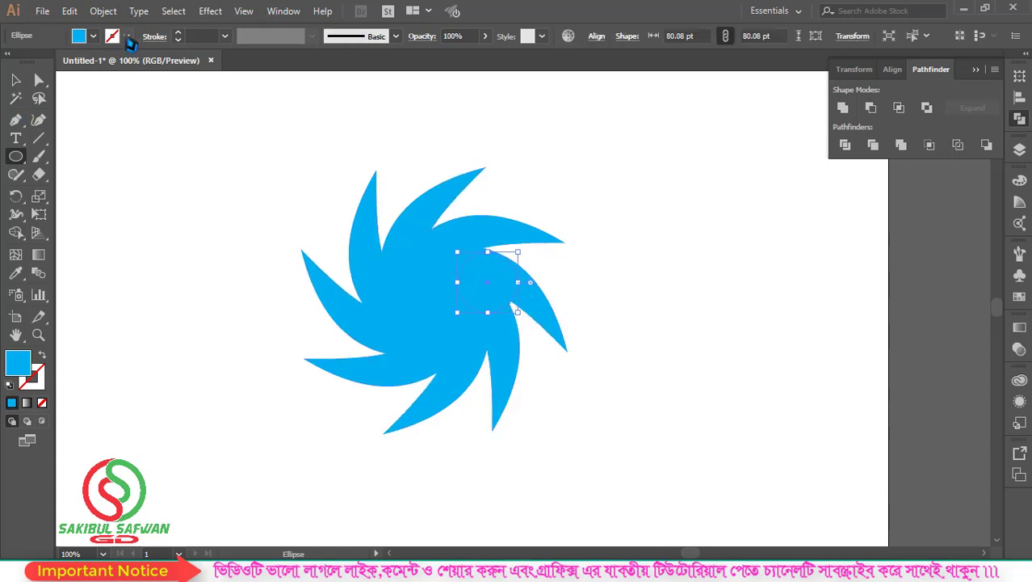
left_click(93, 37)
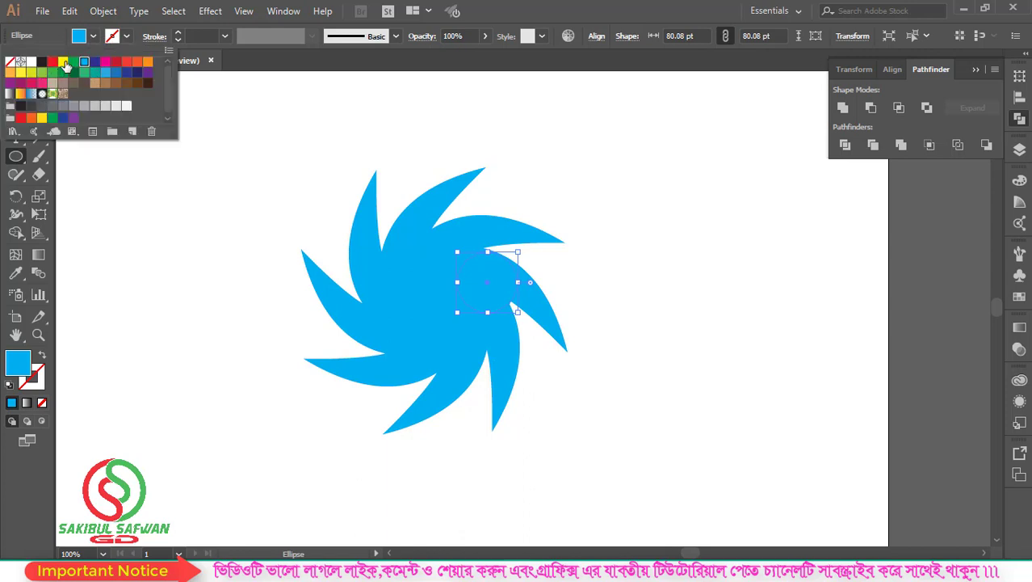
left_click(68, 63)
key("Escape")
key("v")
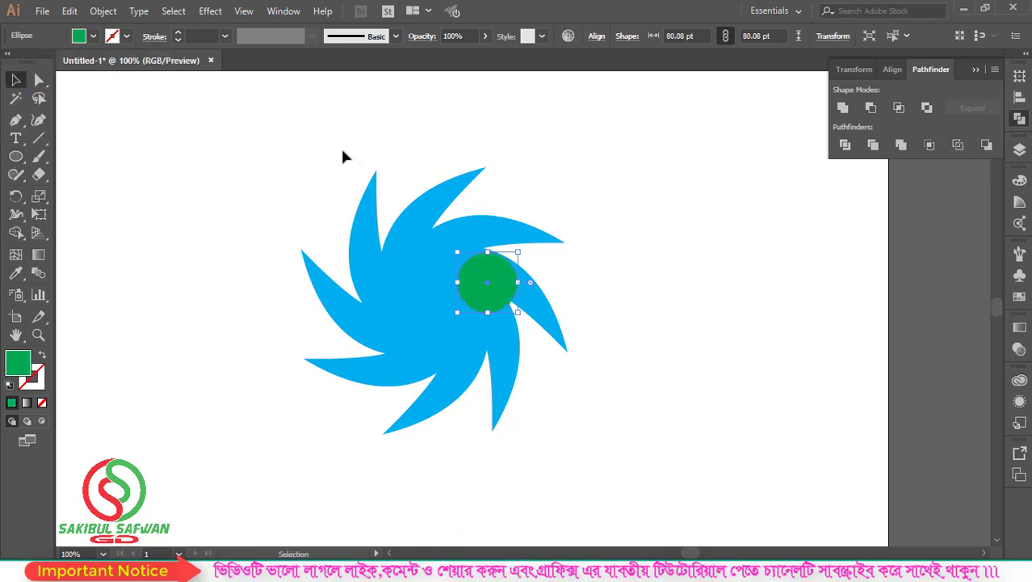
left_click(583, 232)
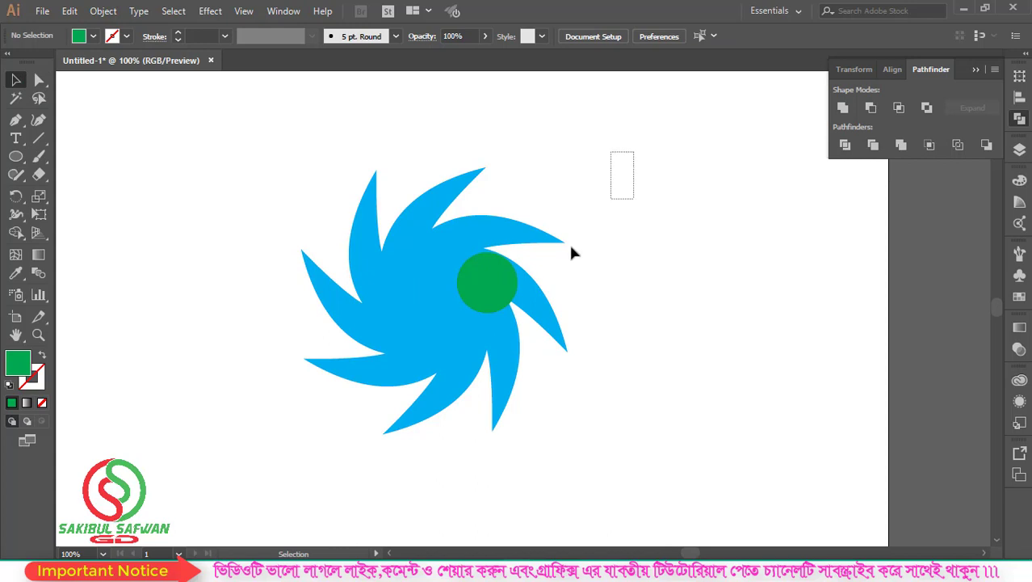
left_click_drag(571, 252, 286, 433)
Align the green circle and swirl on horizontal and vertical centres, relative to the selection.
left_click(283, 11)
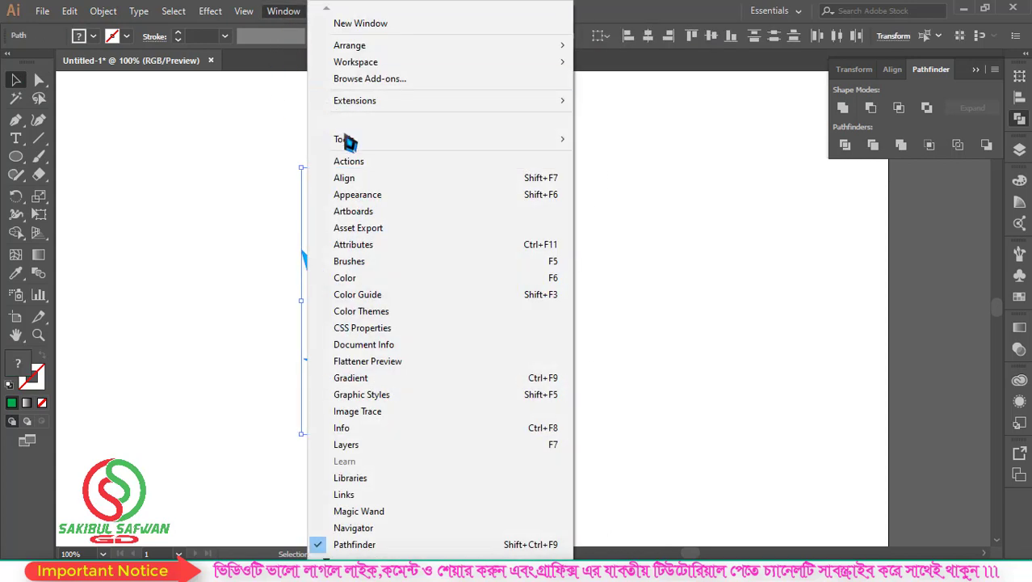
left_click(359, 178)
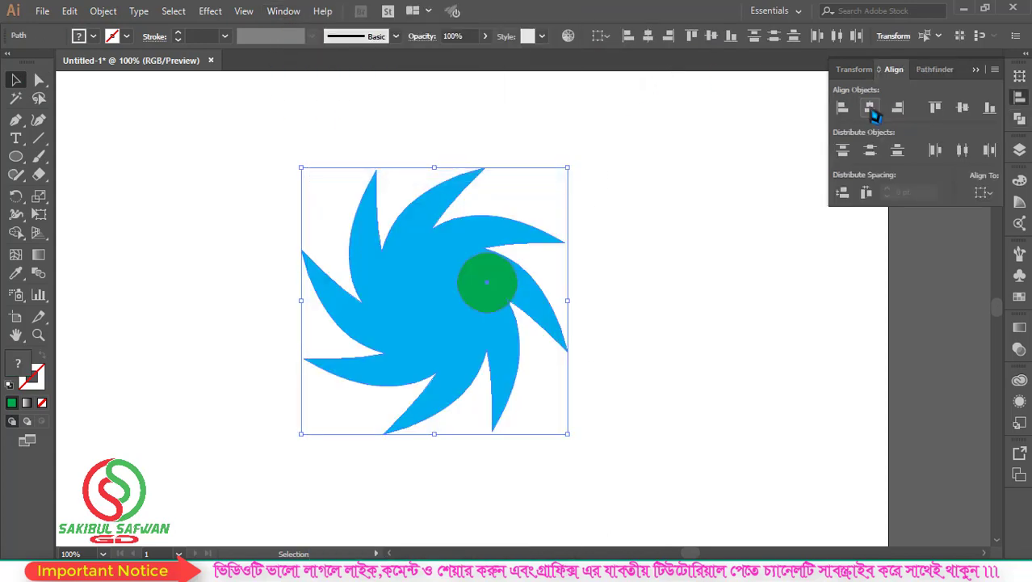
left_click(982, 192)
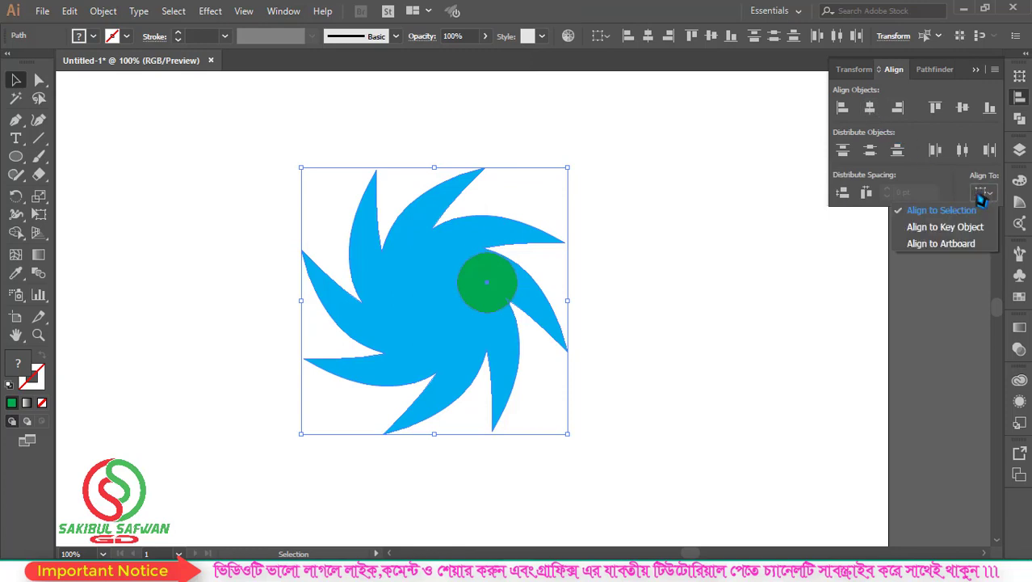
left_click(941, 213)
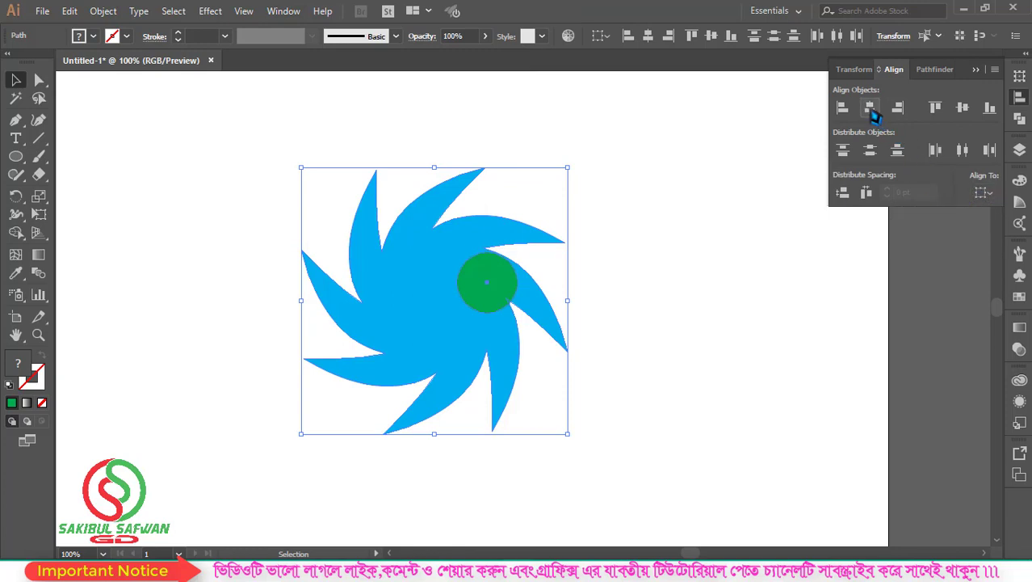
left_click(872, 110)
left_click(962, 111)
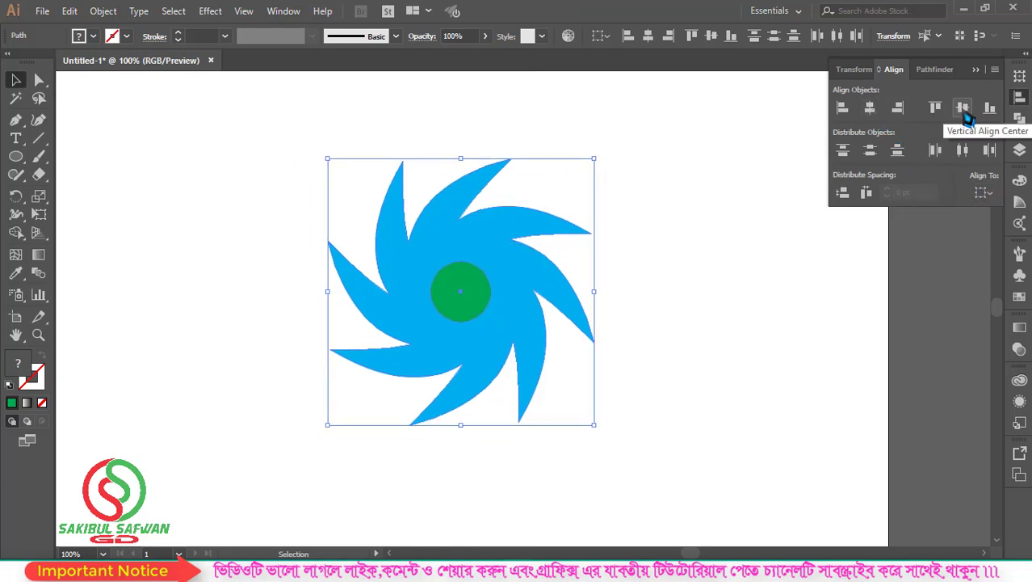
left_click(790, 173)
Enlarge the green circle to about 108 pt and select the whole design.
left_click(461, 285)
left_click_drag(494, 261, 513, 252)
left_click_drag(650, 128, 276, 445)
left_click(594, 304)
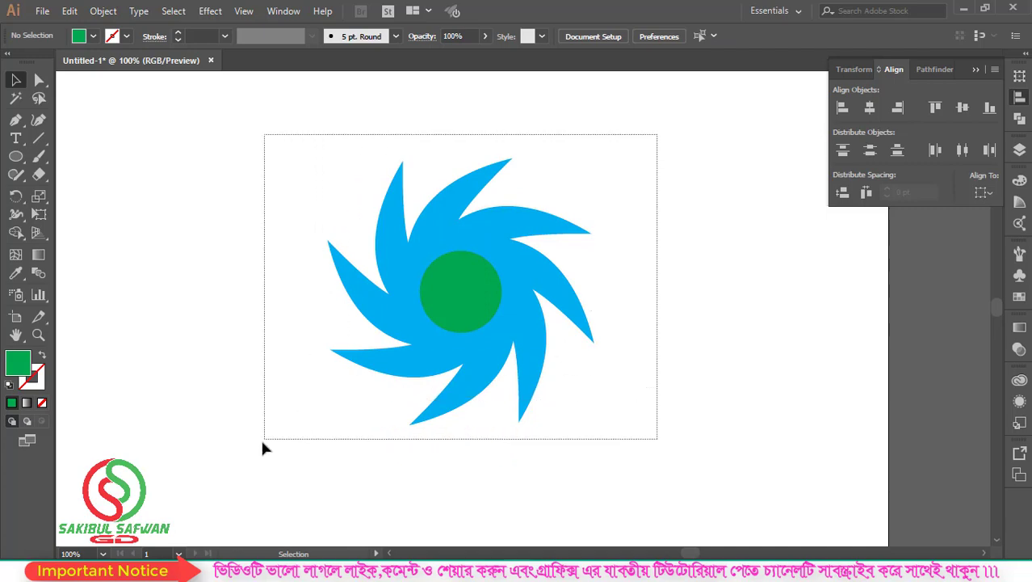
left_click_drag(454, 304, 260, 437)
Punch the green circle out of the swirl with Pathfinder Minus Front.
left_click(284, 11)
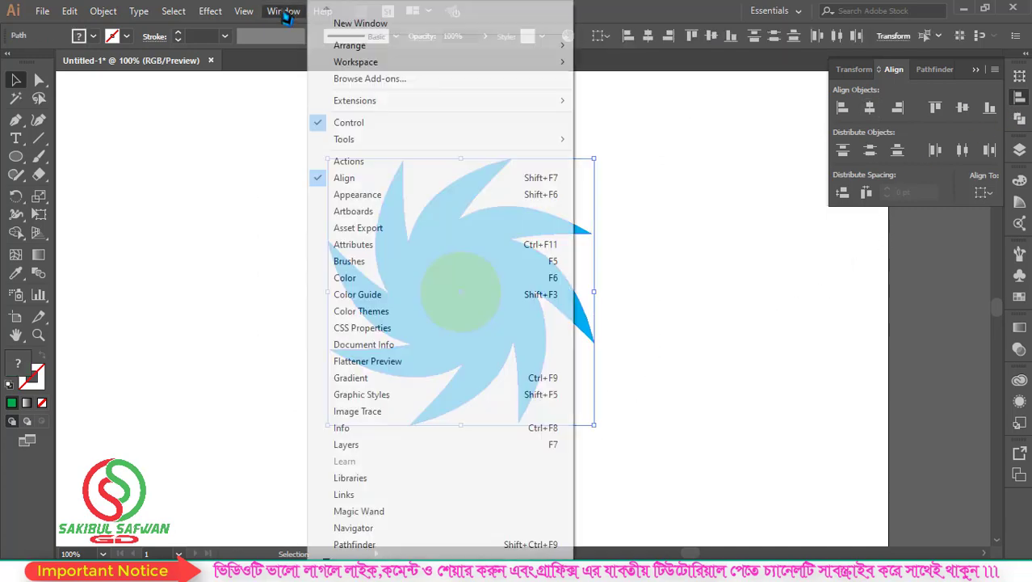
left_click(372, 546)
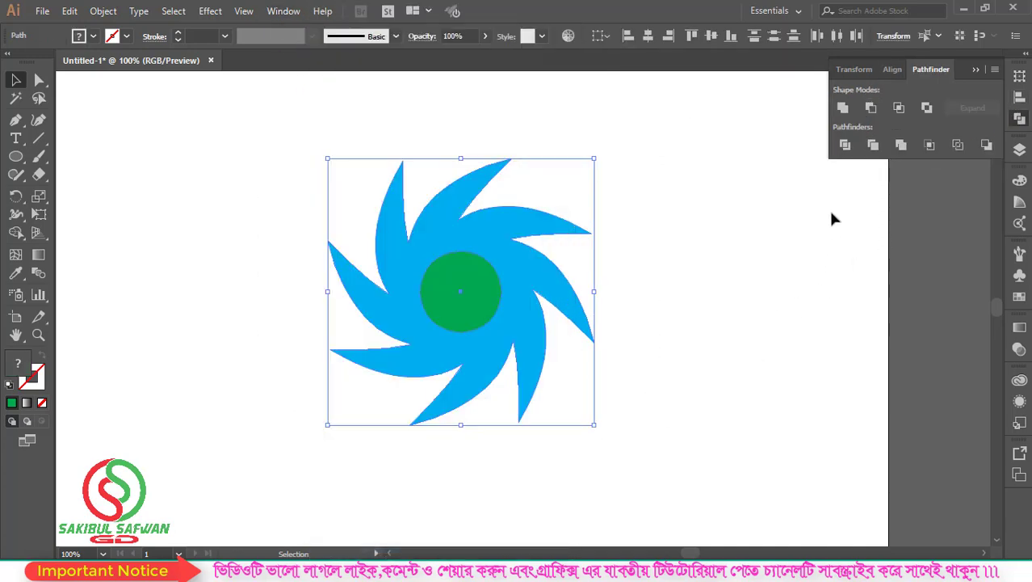
left_click(871, 108)
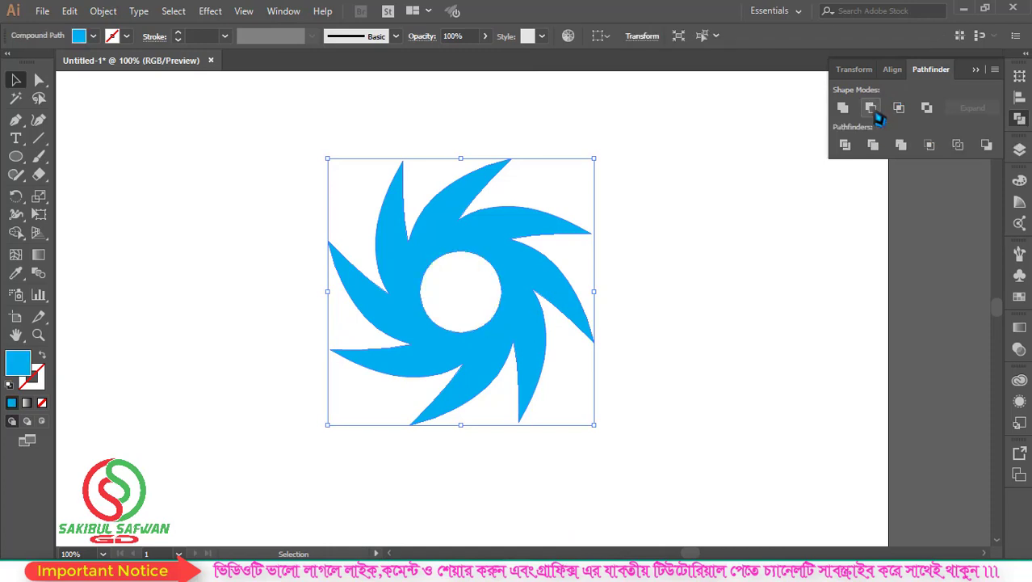
left_click(686, 260)
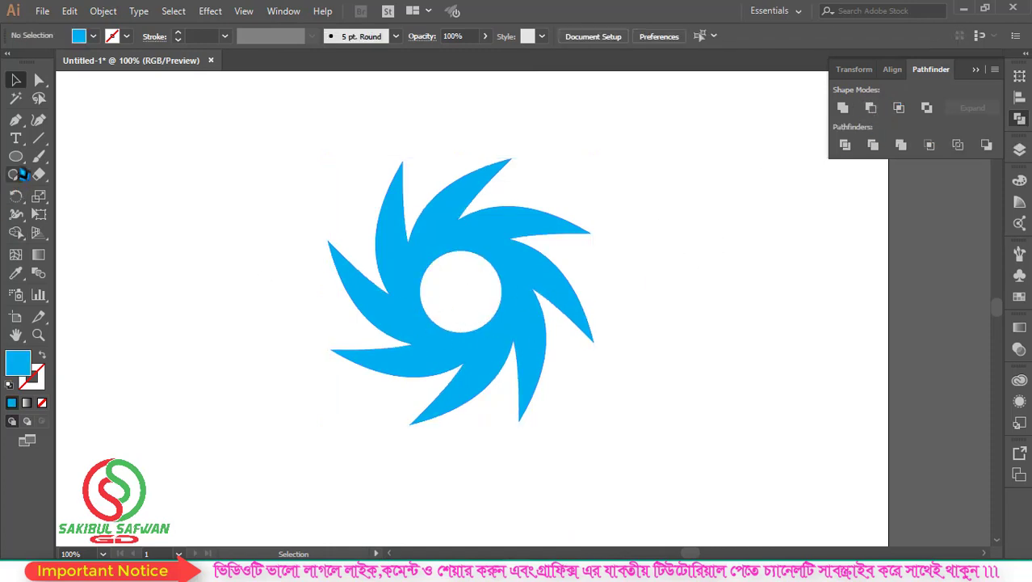
Draw a 58 pt circle inside the centre hole and select it with the swirl.
left_click_drag(15, 156, 95, 193)
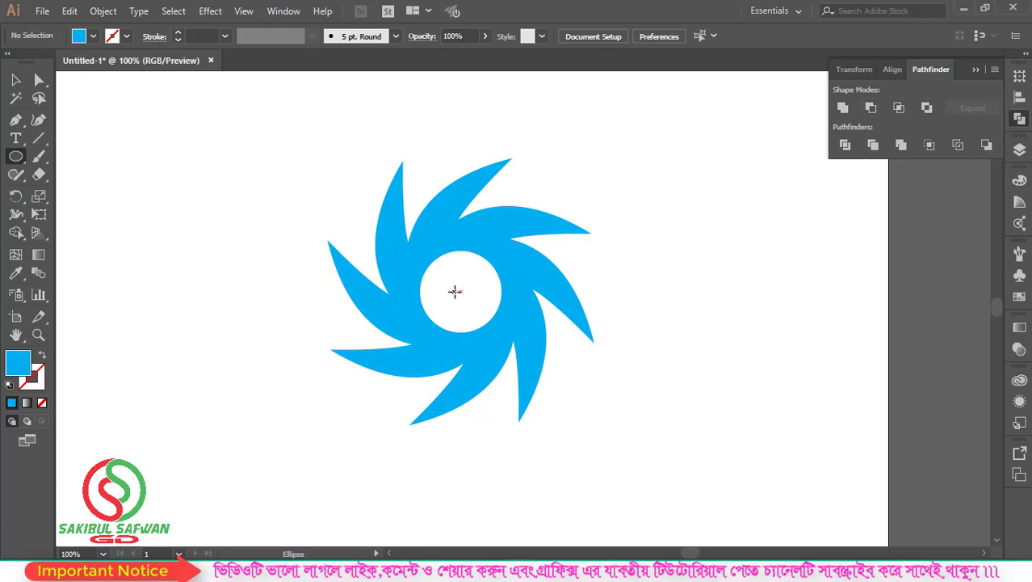
left_click_drag(460, 290, 484, 299)
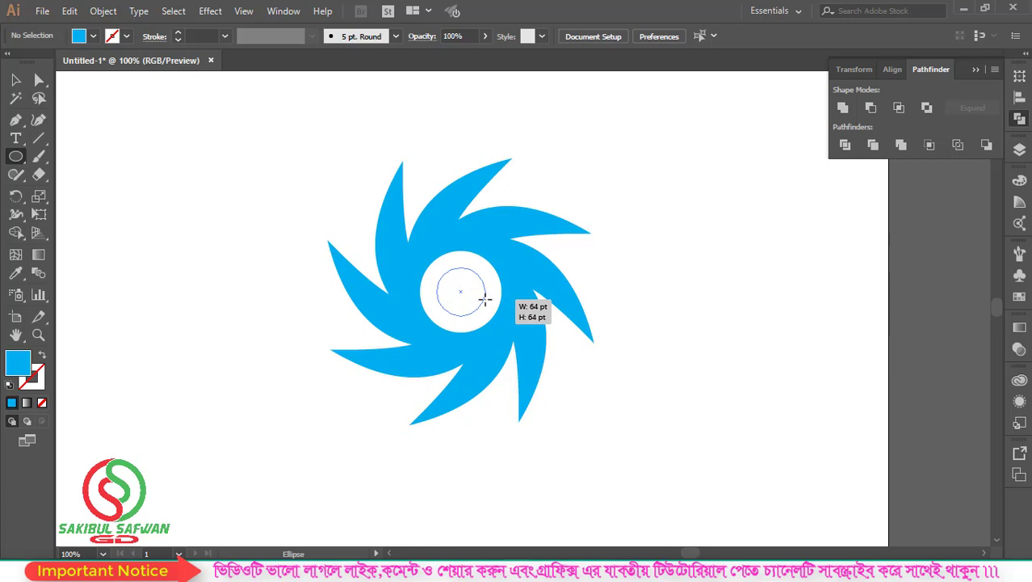
left_click_drag(484, 299, 483, 312)
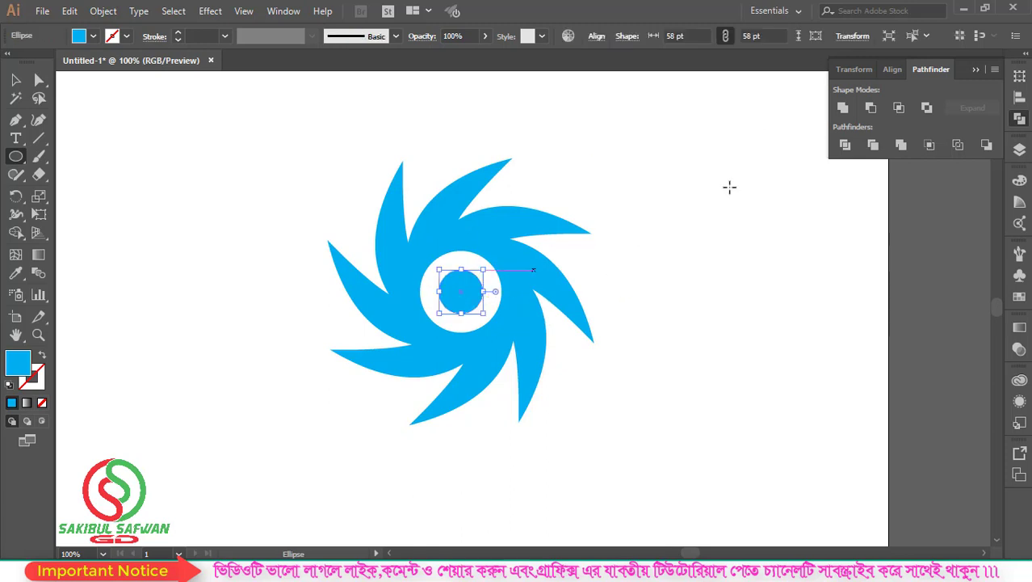
left_click(15, 79)
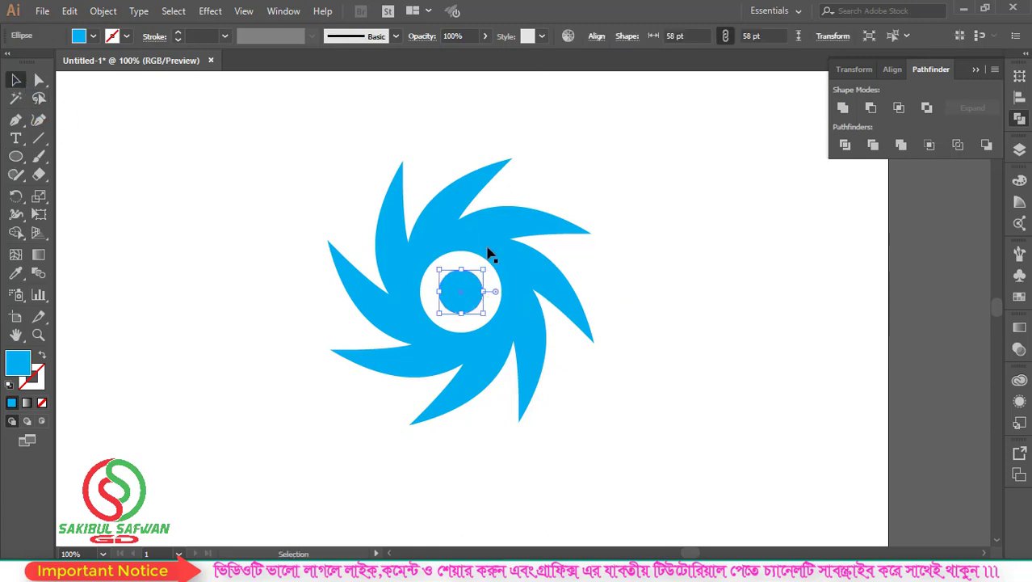
left_click(638, 216)
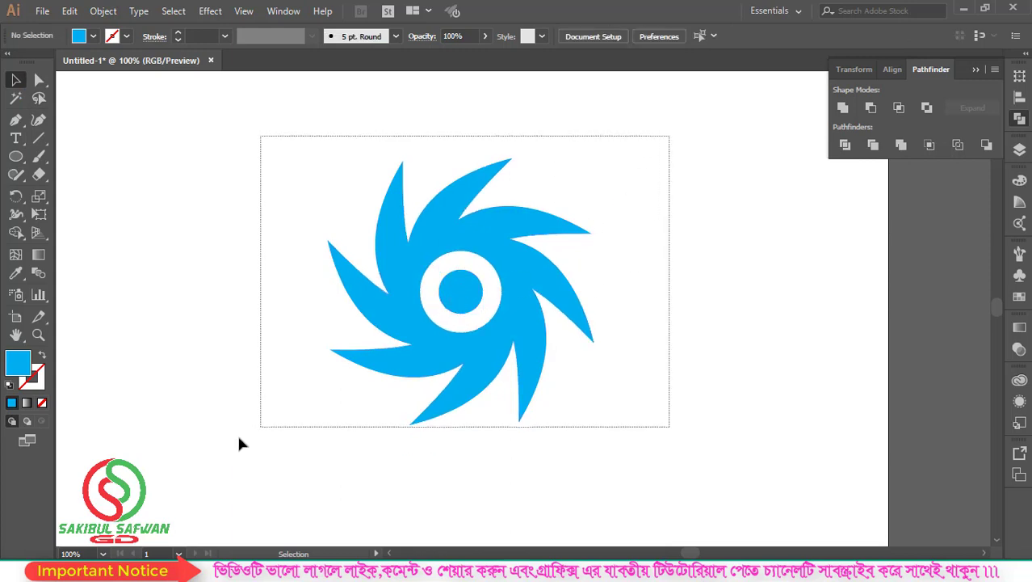
left_click_drag(669, 136, 220, 468)
left_click(113, 36)
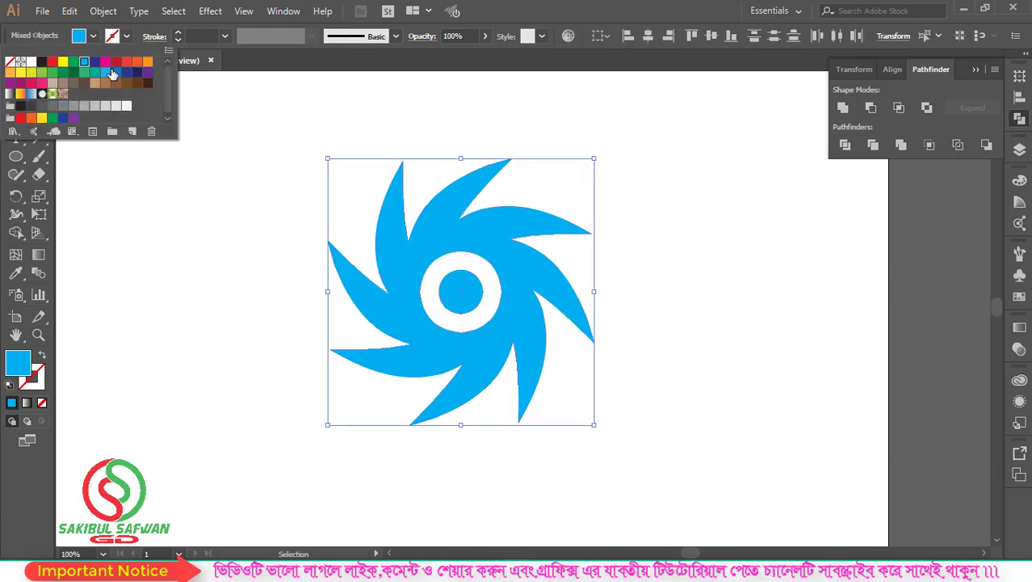
left_click(117, 64)
left_click(682, 232)
left_click_drag(643, 160, 263, 452)
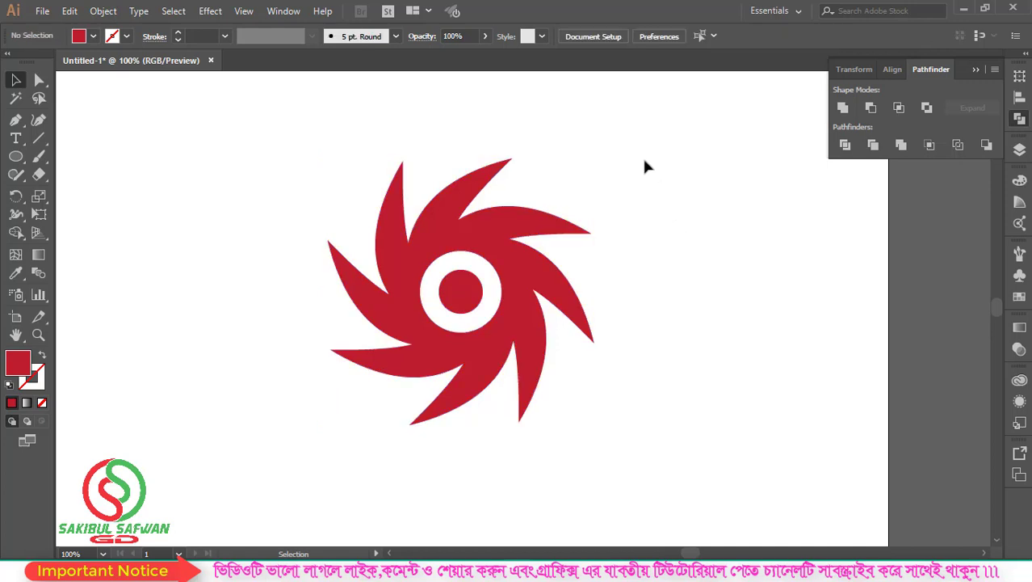
left_click(198, 36)
type("5")
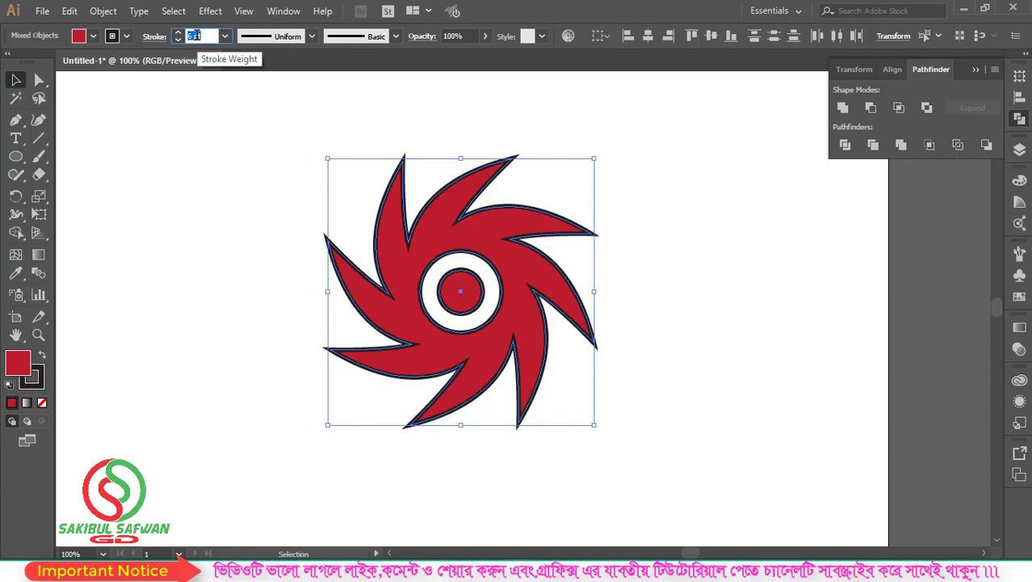
key("Return")
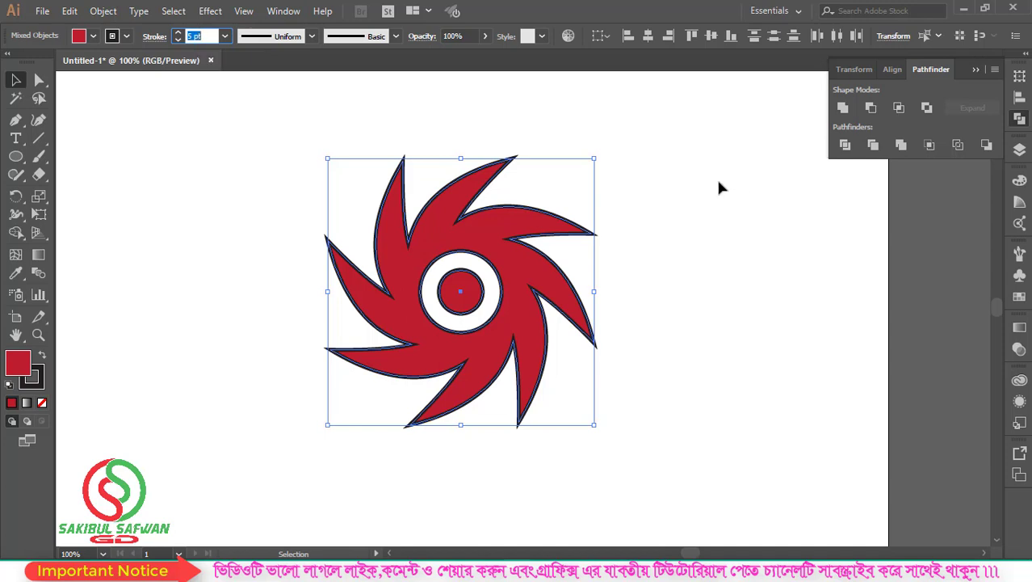
left_click_drag(682, 120, 211, 445)
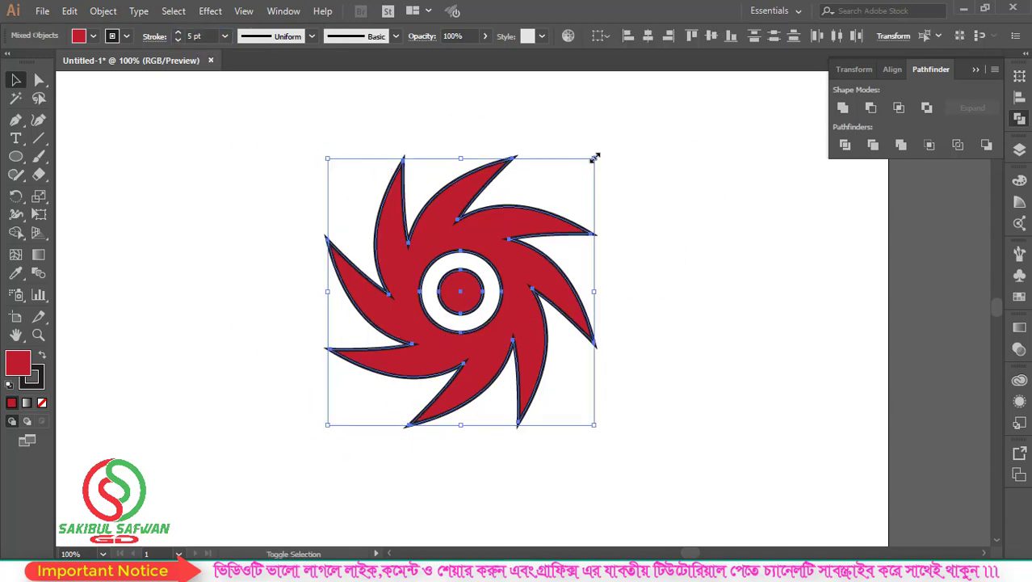
left_click_drag(594, 158, 501, 252)
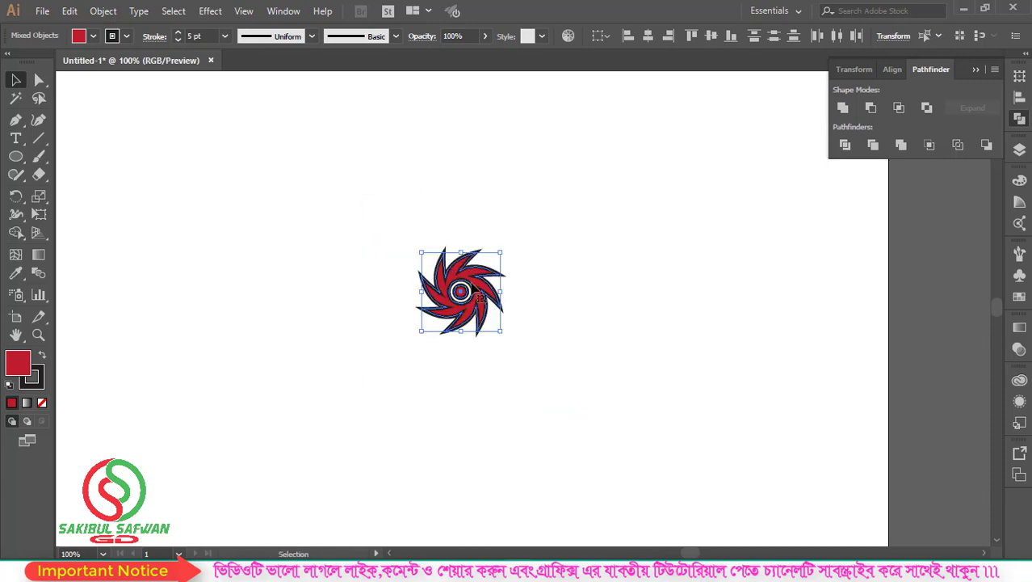
left_click_drag(481, 297, 496, 314)
key("ctrl+z")
key("ctrl+z")
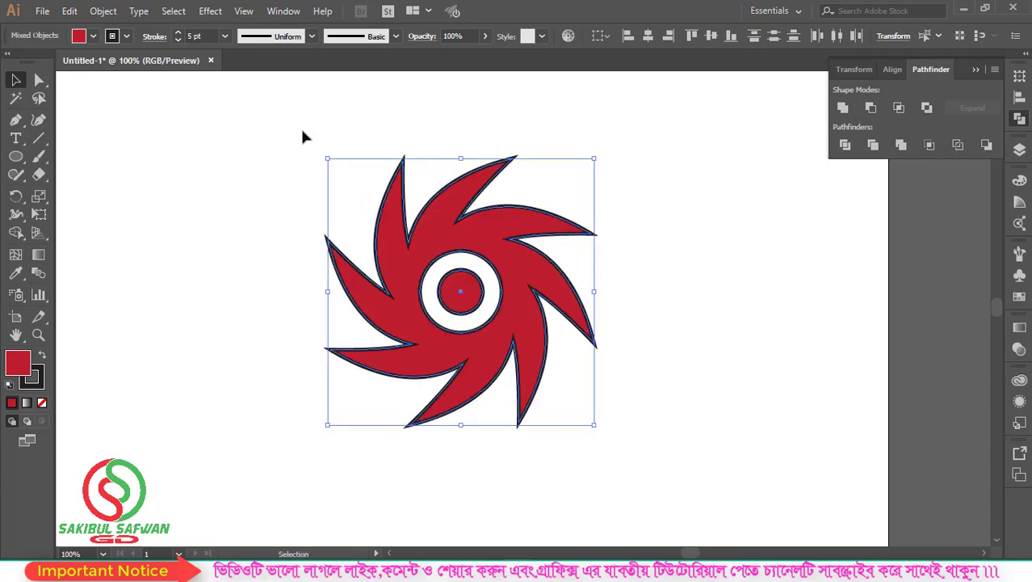
Expand the swirl and dot's 5 pt outlines into filled shapes with Object > Expand.
left_click(103, 12)
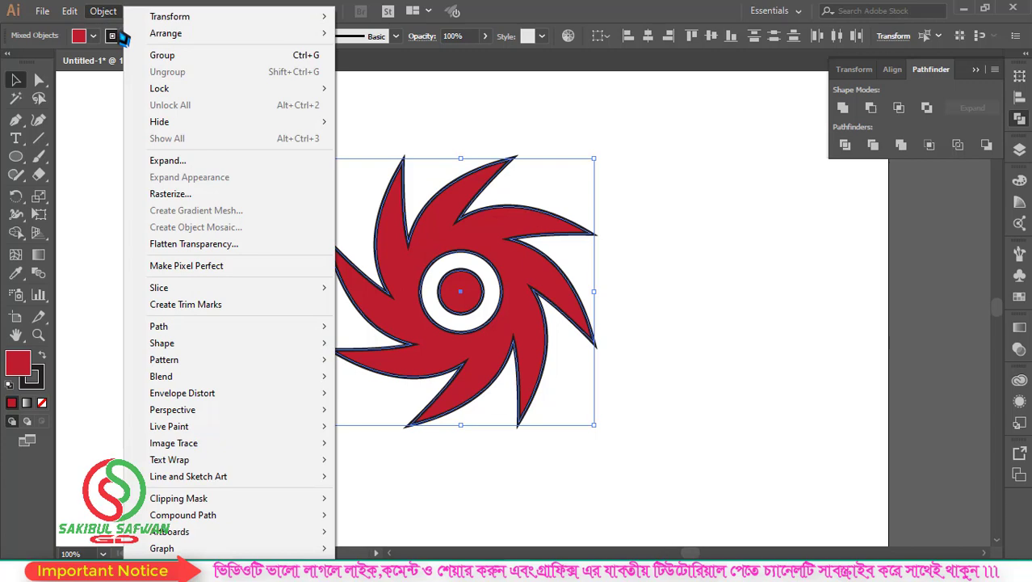
left_click(210, 163)
left_click(493, 369)
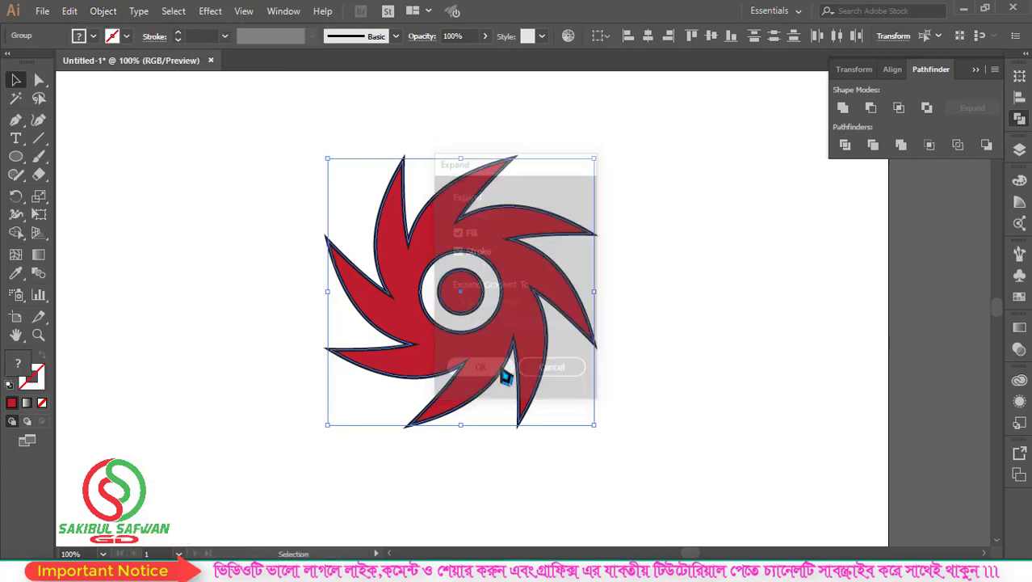
left_click(682, 173)
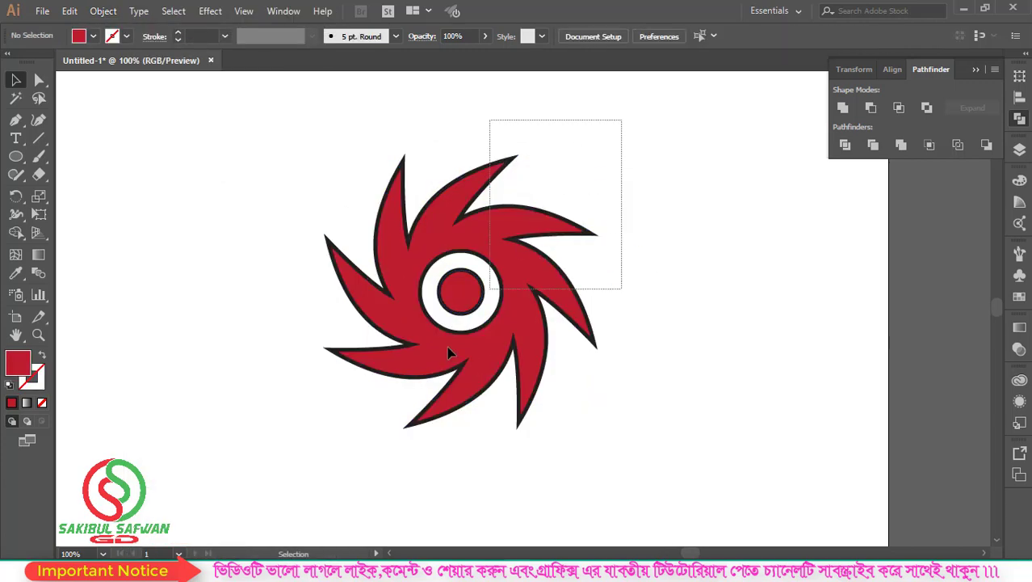
Reselect the swirl group, try scaling it down, and undo back to full size.
left_click_drag(450, 352, 248, 446)
left_click(735, 258)
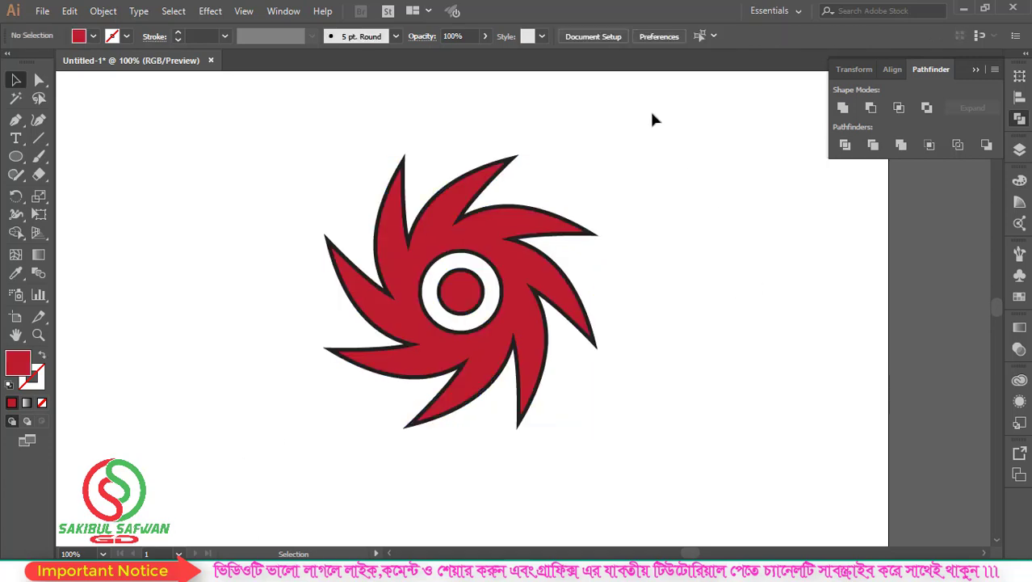
left_click_drag(652, 117, 356, 424)
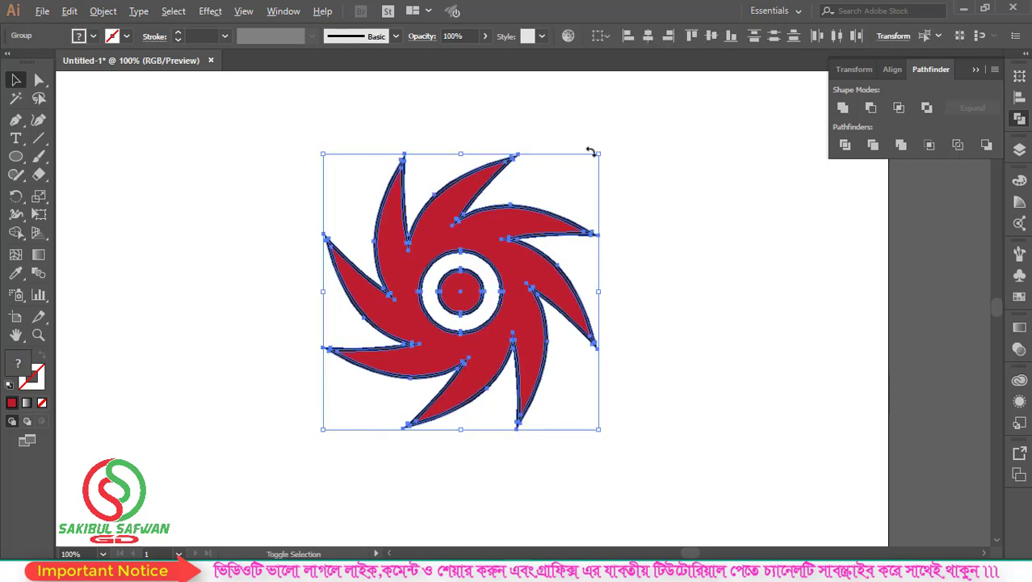
left_click_drag(597, 154, 497, 257)
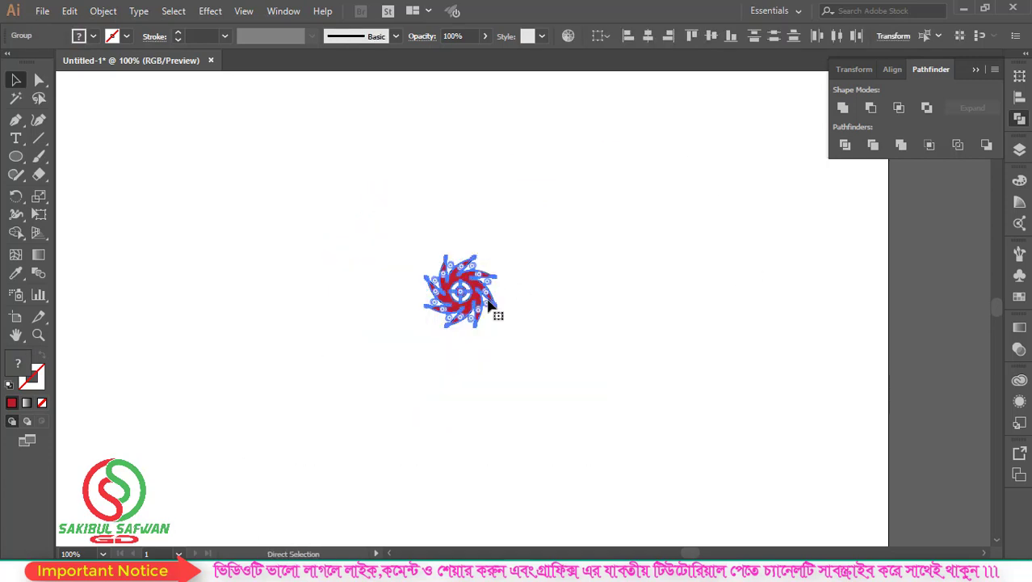
key("ctrl+z")
left_click(652, 222)
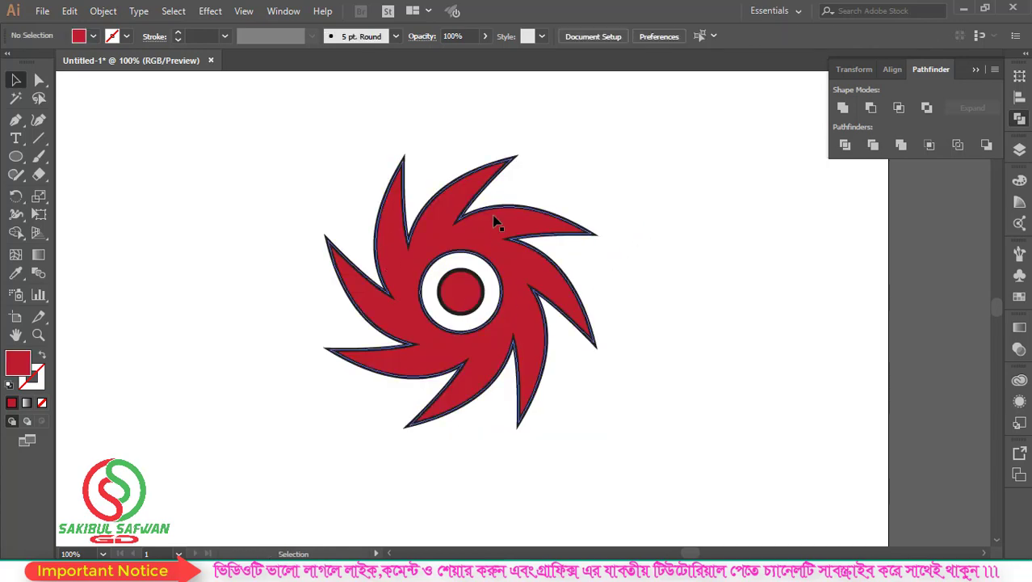
Shrink the swirl emblem and move the CYCLONE title beneath it.
scroll(408, 226, "down", 2)
left_click_drag(362, 195, 509, 332)
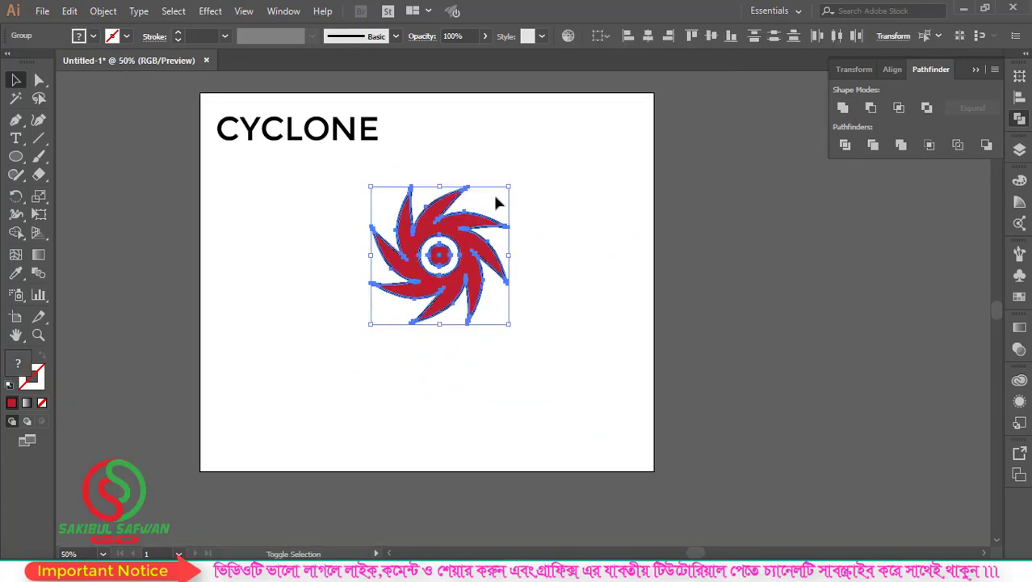
left_click_drag(506, 187, 481, 212)
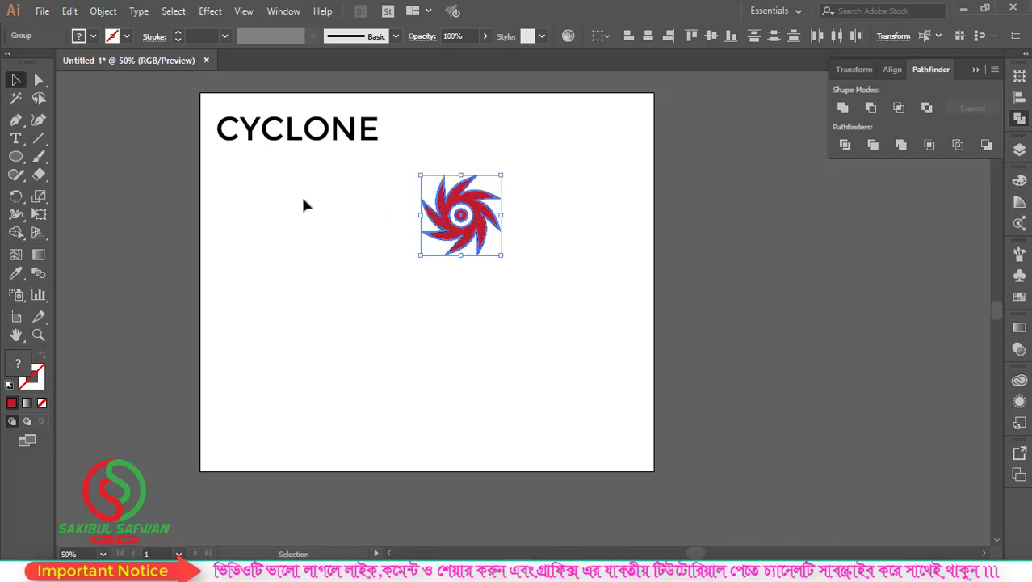
mouse_move(342, 166)
left_mouse_down()
mouse_move(261, 112)
mouse_move(440, 271)
left_mouse_up()
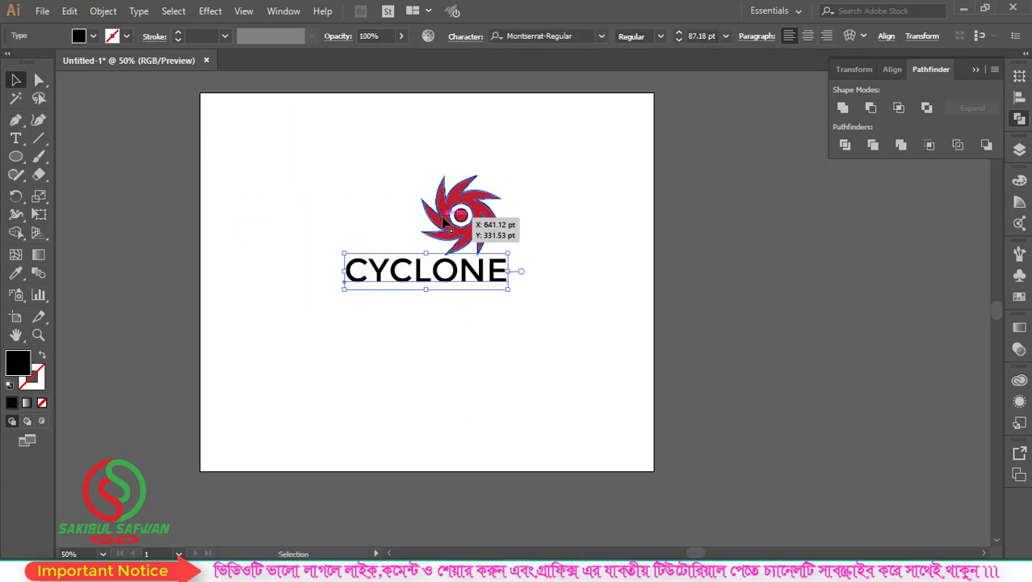
mouse_move(462, 213)
left_mouse_down()
mouse_move(420, 212)
mouse_move(460, 214)
left_mouse_up()
Group all the emblem parts and scale the group smaller.
key("ctrl+1")
left_click(569, 137)
left_click_drag(569, 138, 359, 272)
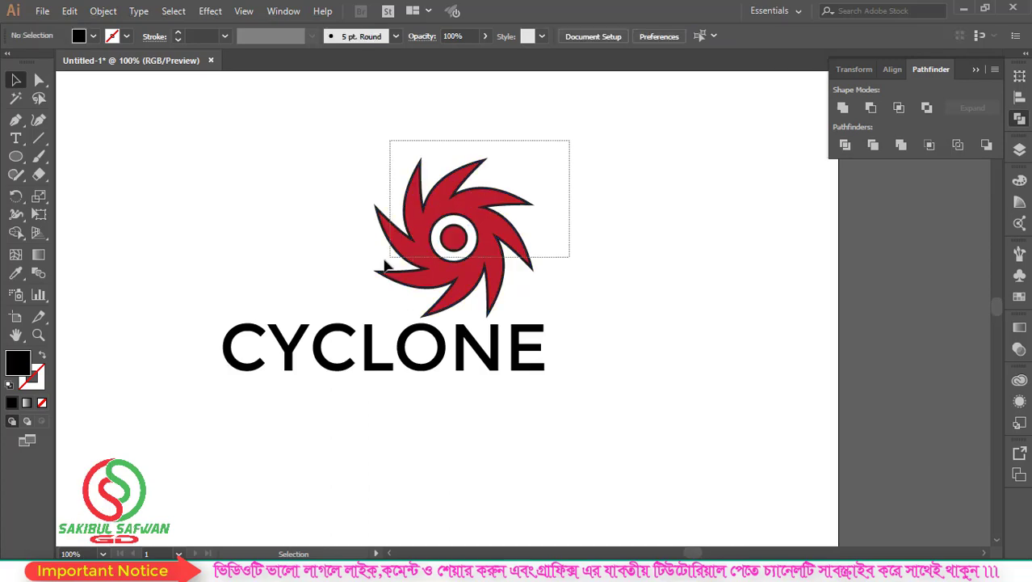
right_click(414, 212)
left_click(456, 304)
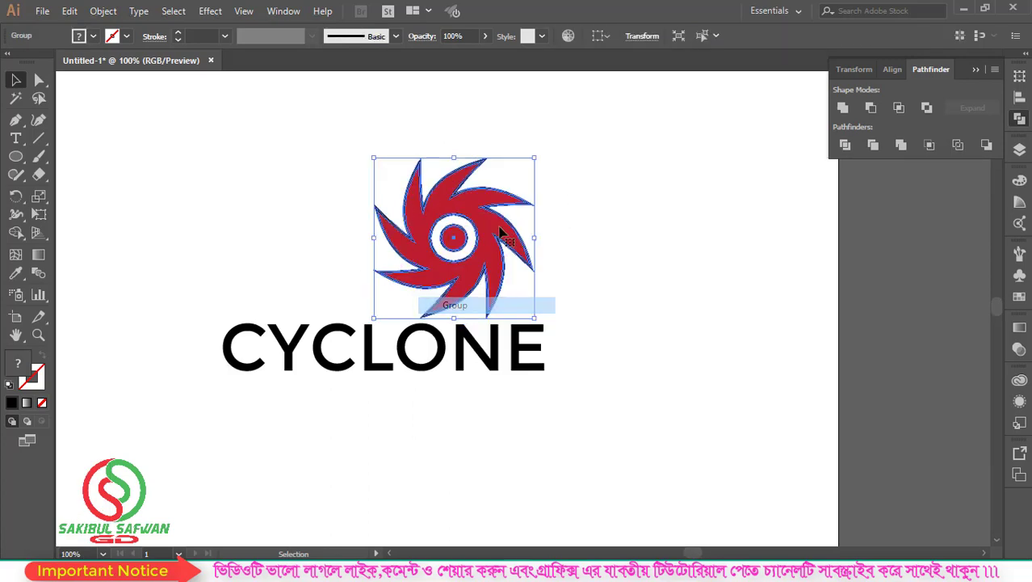
left_click_drag(486, 200, 437, 186)
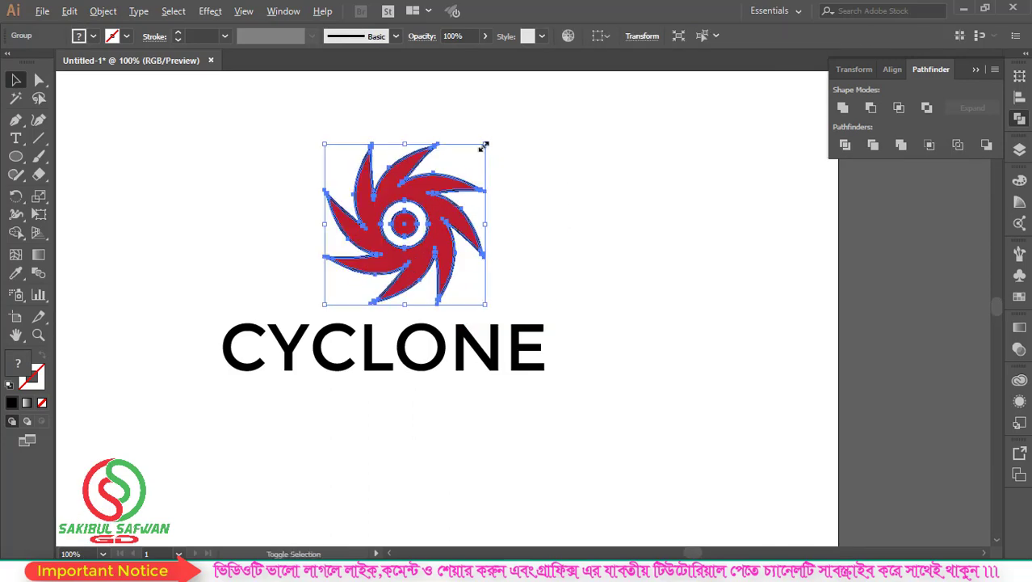
left_click_drag(483, 146, 453, 208)
Lower CYCLONE and settle the slightly enlarged emblem just above it.
key("ctrl+minus")
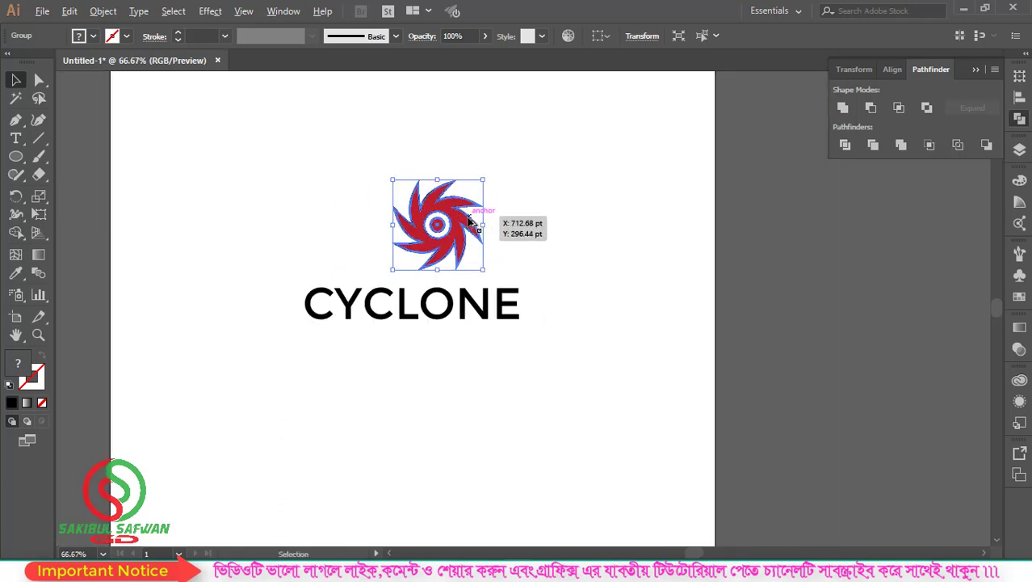
left_click_drag(440, 301, 420, 377)
key("ctrl+minus")
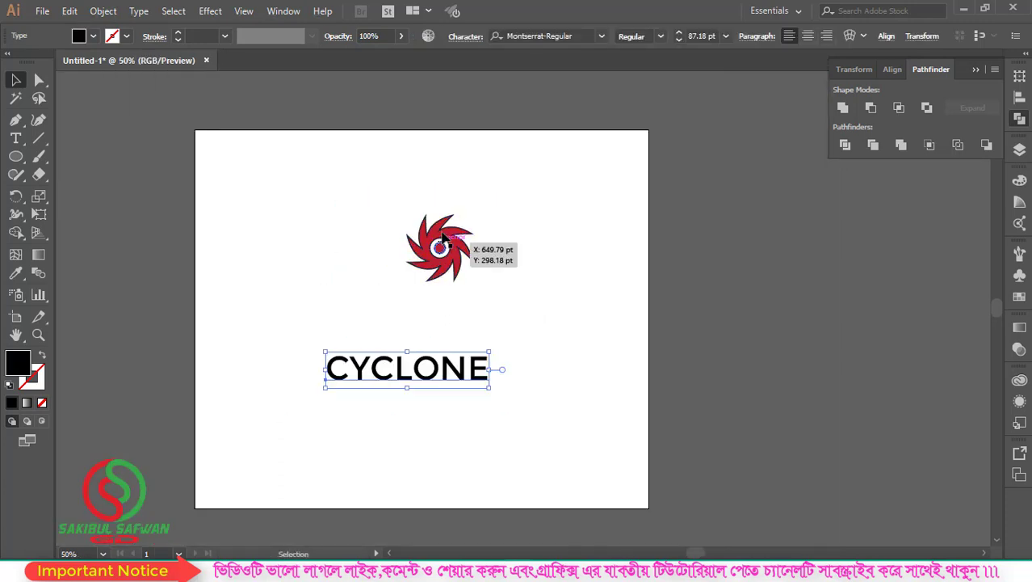
left_click_drag(442, 236, 418, 276)
key("ctrl+plus")
key("ctrl+plus")
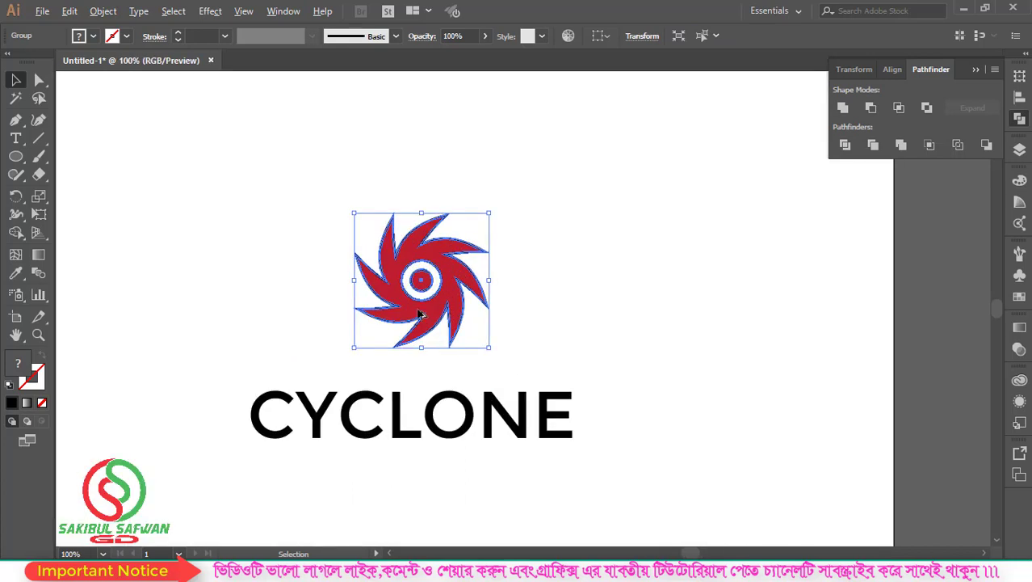
left_click_drag(490, 214, 510, 203)
left_click(426, 359)
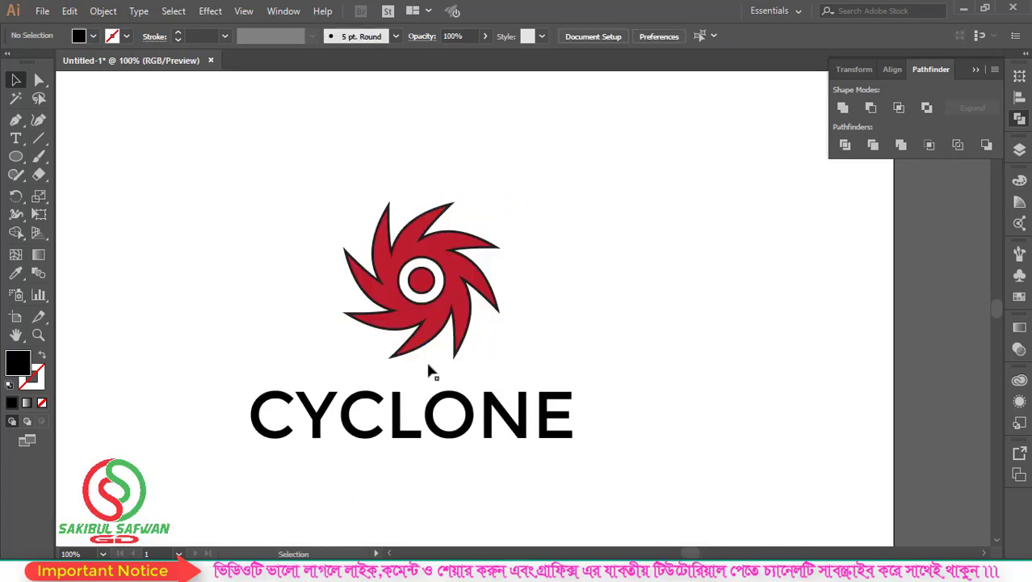
key("ctrl+plus")
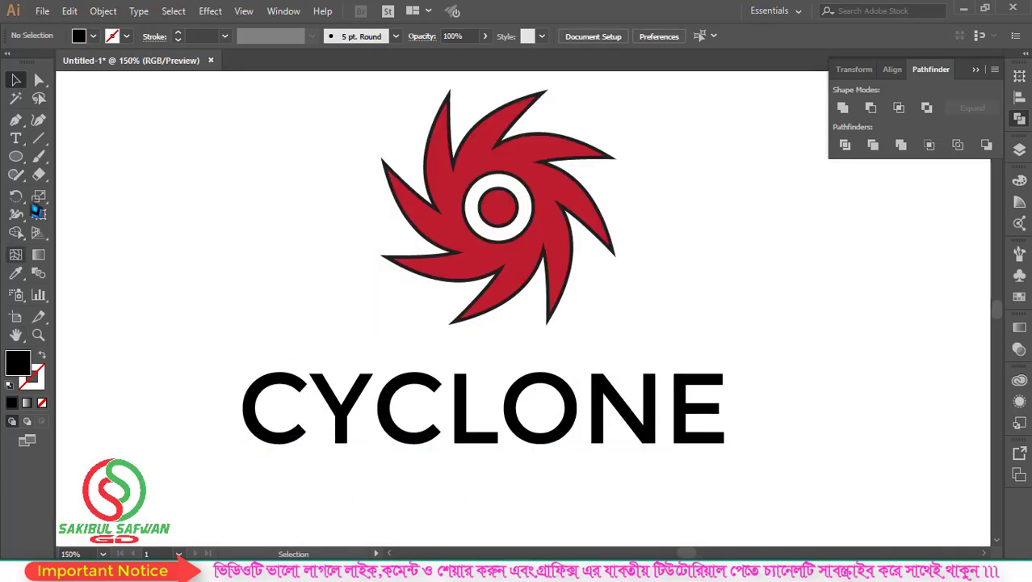
Type a letter C beside the emblem.
left_click(15, 138)
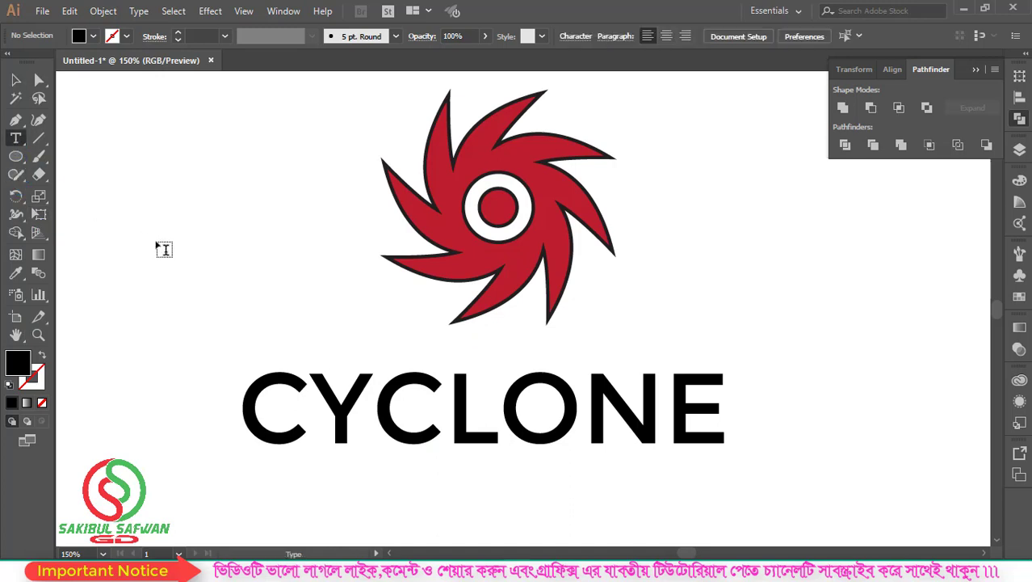
left_click(171, 246)
type("C")
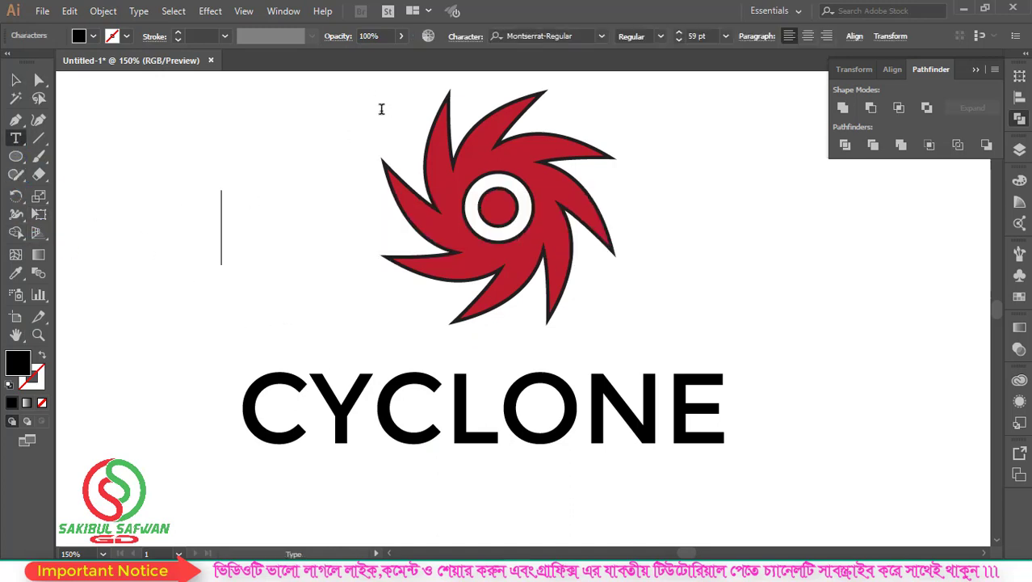
left_click(15, 80)
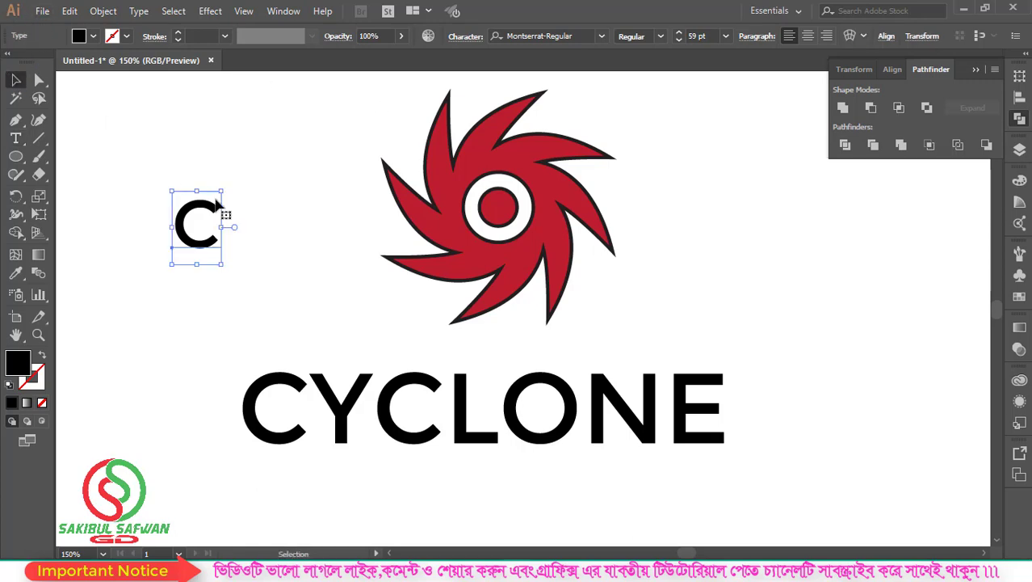
Enlarge the C, convert it to outlines, and drop it on the swirl's centre.
left_click_drag(220, 191, 292, 144)
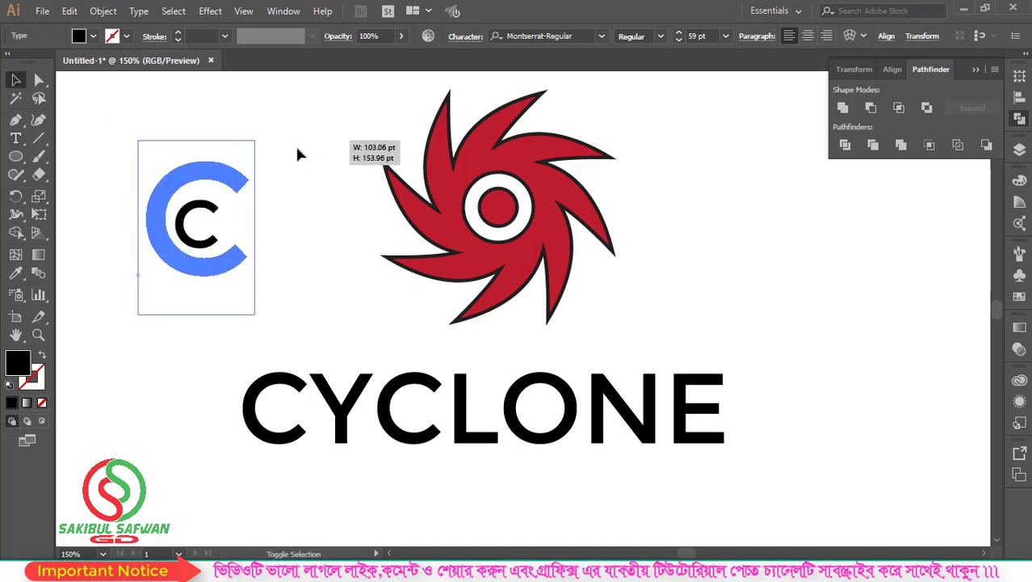
left_click_drag(238, 166, 298, 172)
right_click(269, 166)
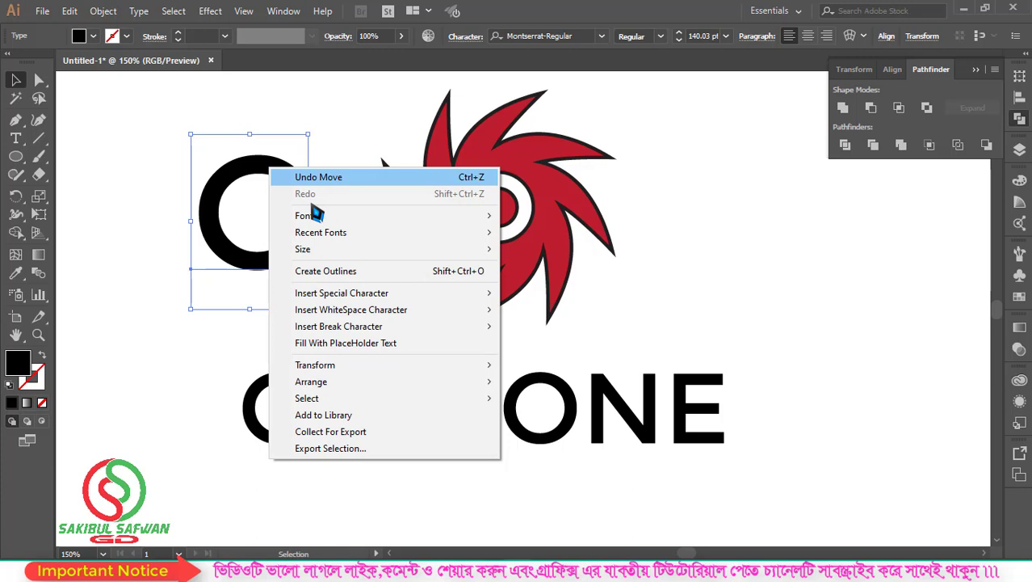
left_click(347, 277)
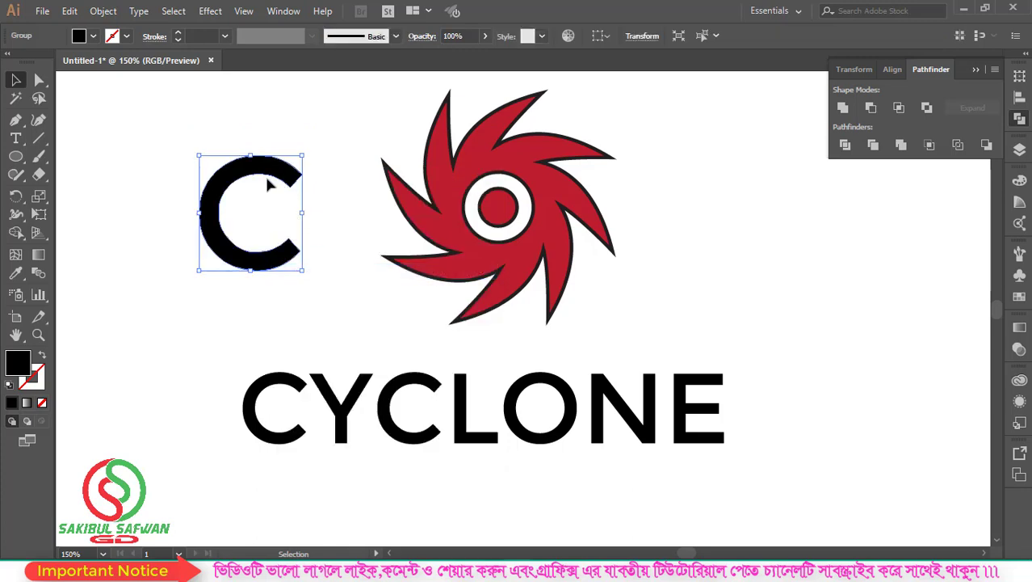
left_click_drag(271, 173, 508, 166)
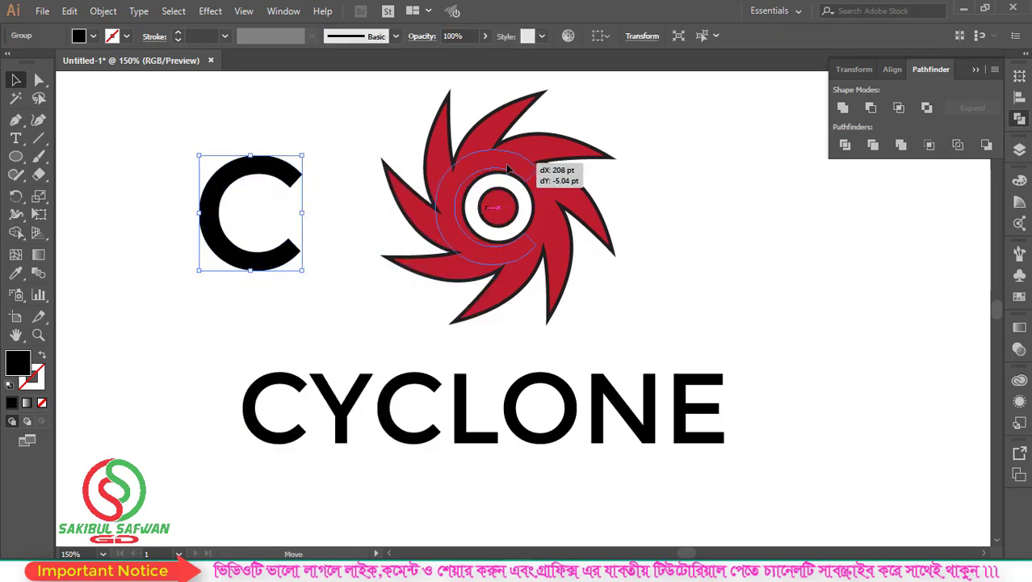
left_click_drag(508, 166, 510, 169)
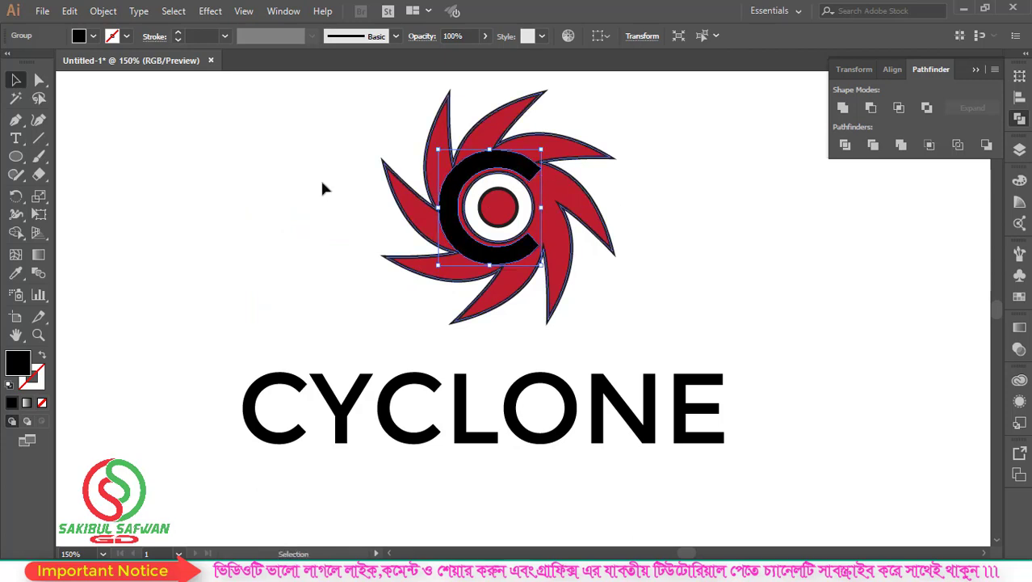
Fill the C white and set it over the swirl.
left_click(93, 36)
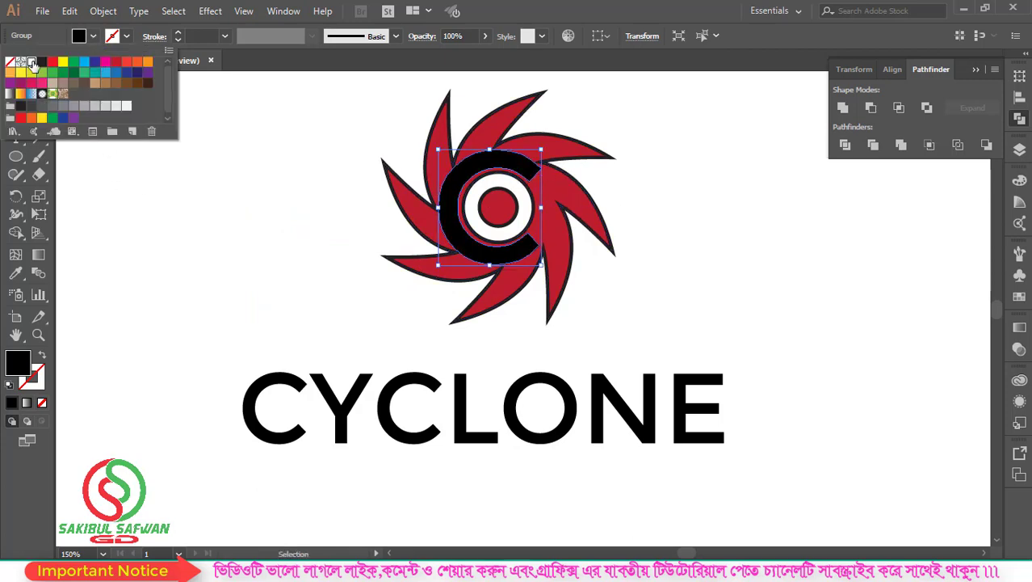
left_click(29, 60)
left_click(331, 263)
scroll(460, 163, "up", 2)
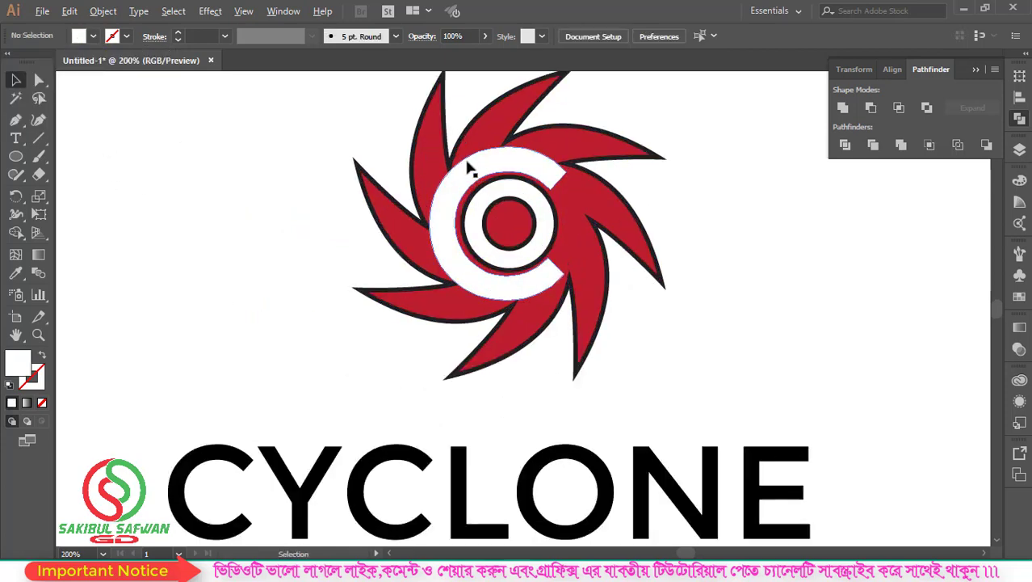
left_click_drag(565, 166, 557, 168)
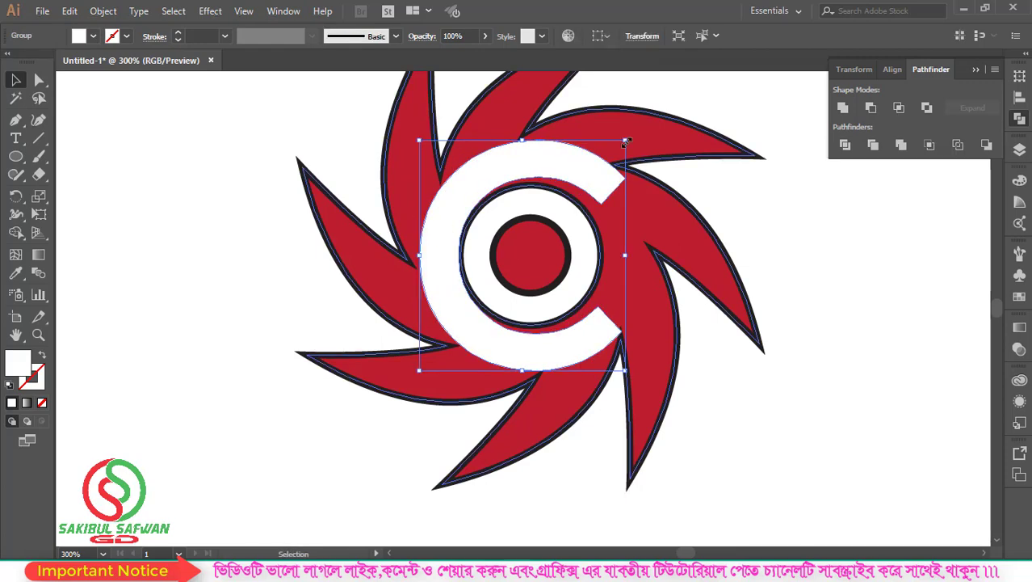
Shrink and narrow the C, nudging it right to fit the ring.
left_click_drag(626, 142, 619, 146)
left_click_drag(619, 145, 616, 147)
left_click_drag(571, 326, 571, 317)
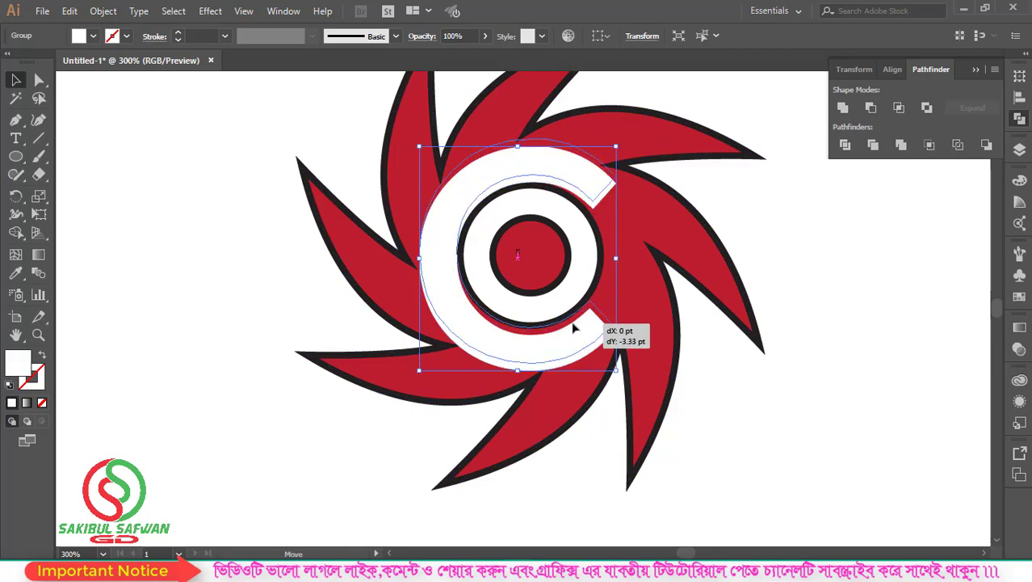
left_click_drag(517, 139, 515, 148)
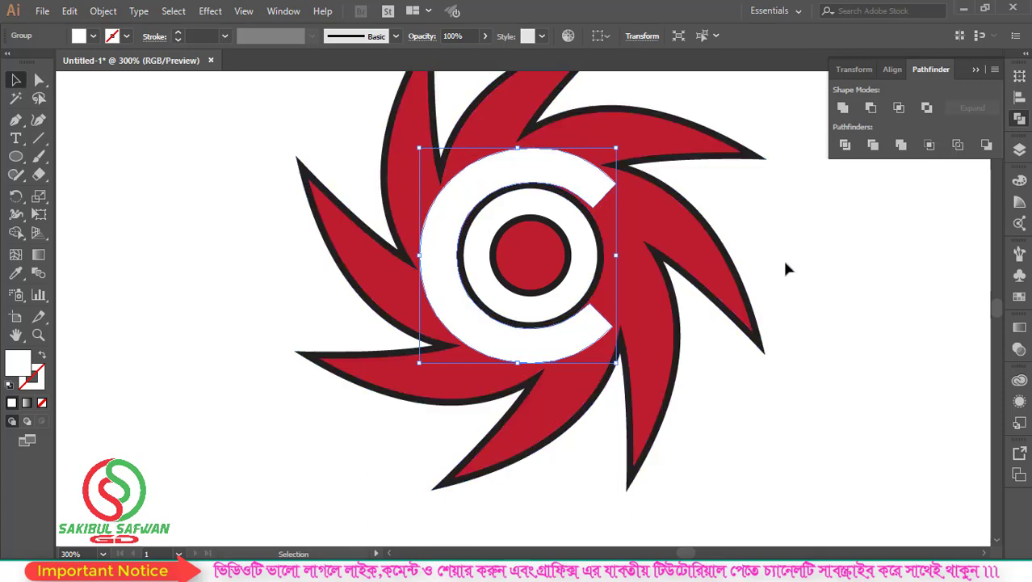
left_click_drag(613, 255, 604, 256)
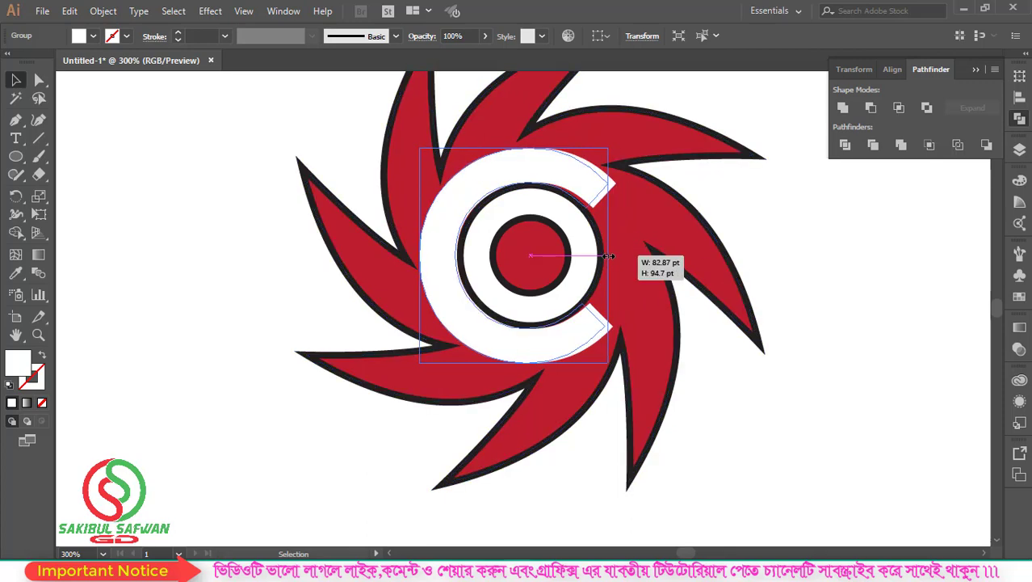
key("Right")
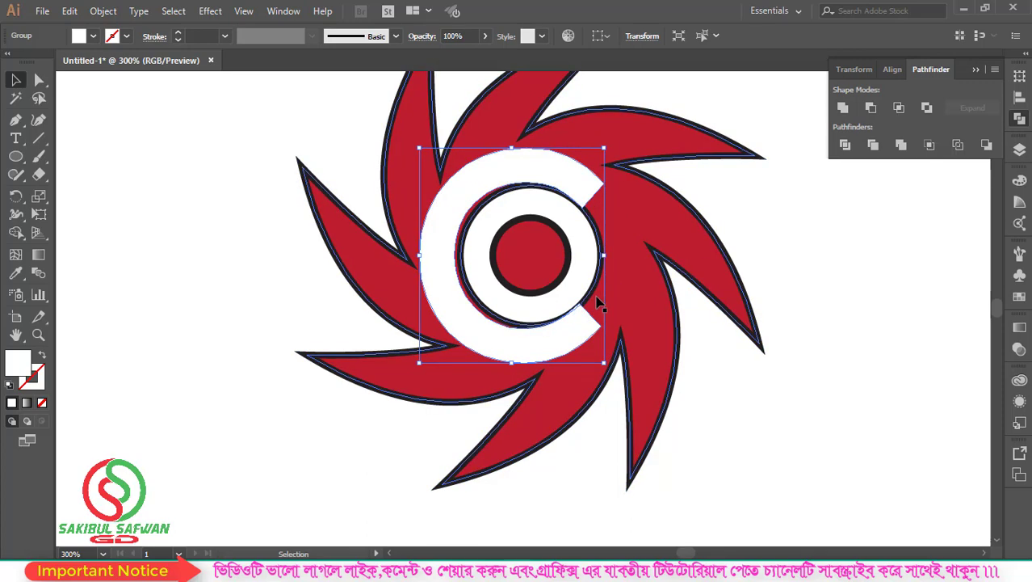
key("Right")
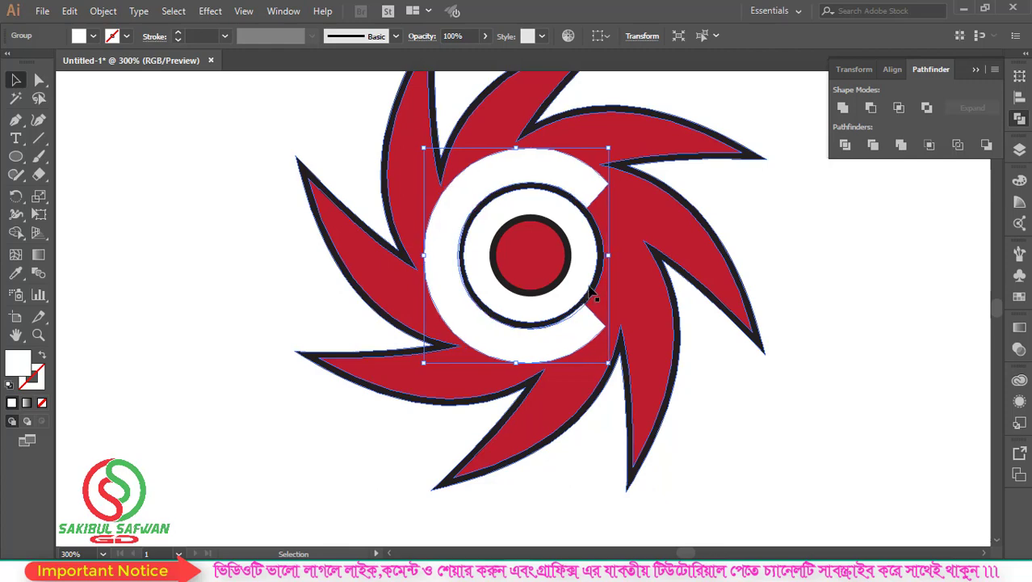
left_click(832, 249)
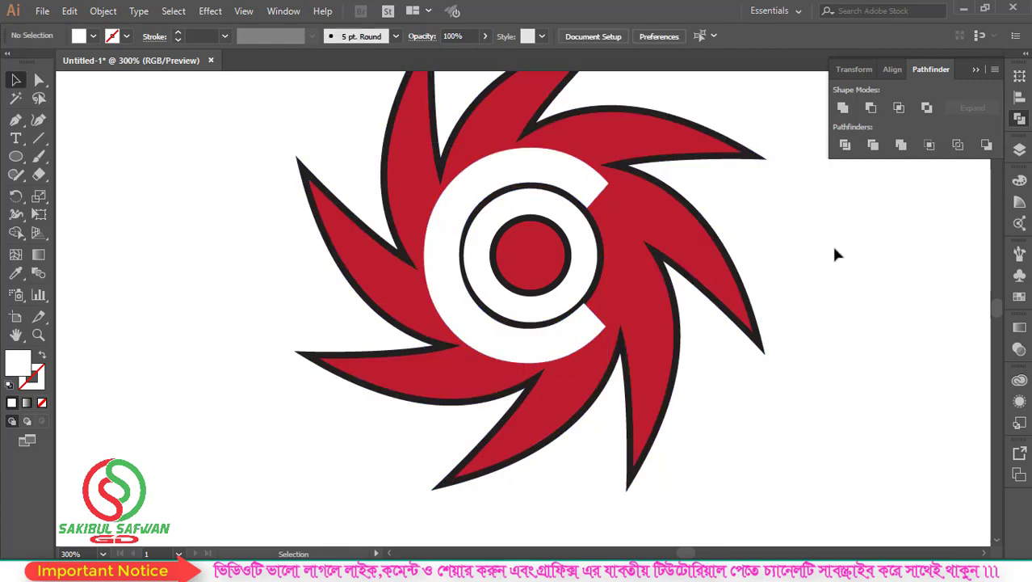
Resize the C group proportionally, slightly narrower.
left_click(572, 342)
scroll(601, 345, "up", 1)
scroll(612, 370, "up", 1)
left_click_drag(612, 384, 619, 390)
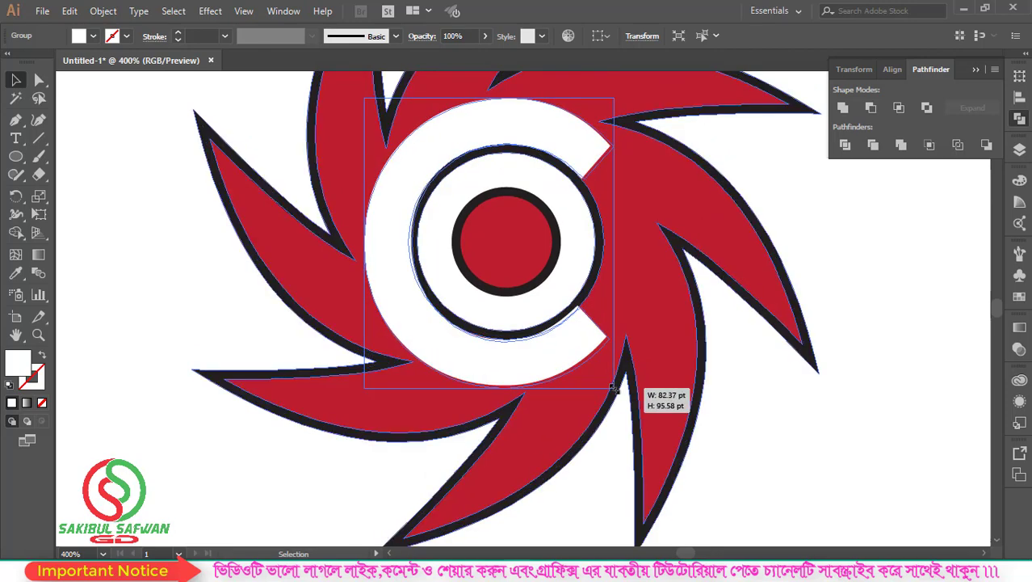
left_click_drag(615, 387, 611, 384)
scroll(495, 276, "down", 2)
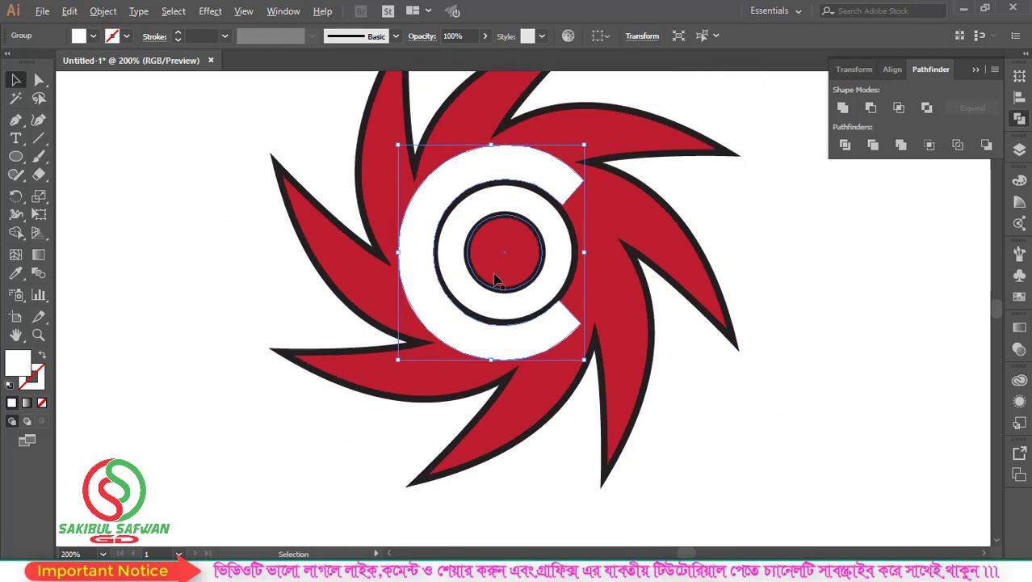
left_click(724, 255)
Fine-tune the C ring to about 82 × 96 pt around the inner circle.
left_click(436, 289)
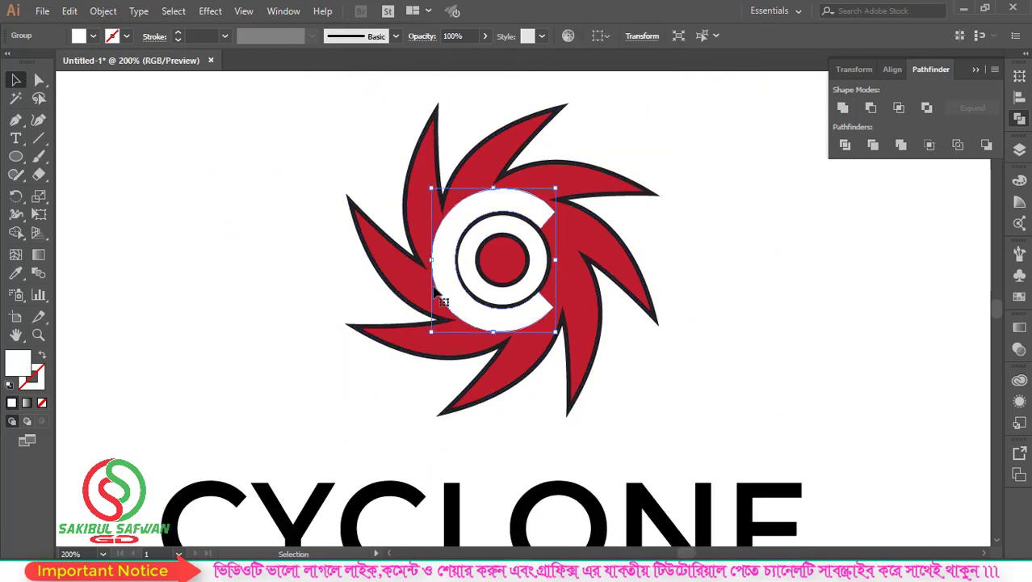
left_click(642, 243)
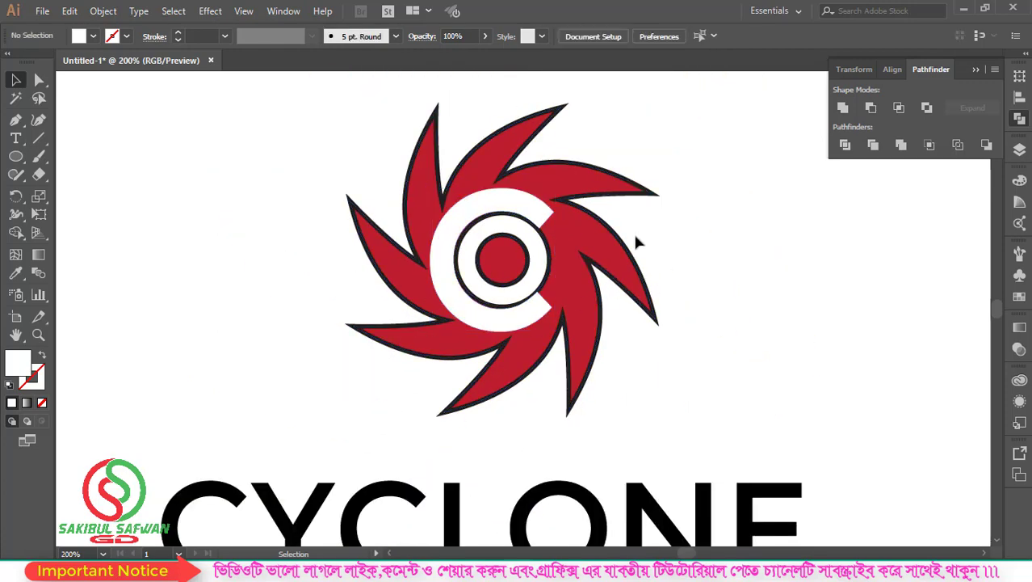
left_click(454, 271)
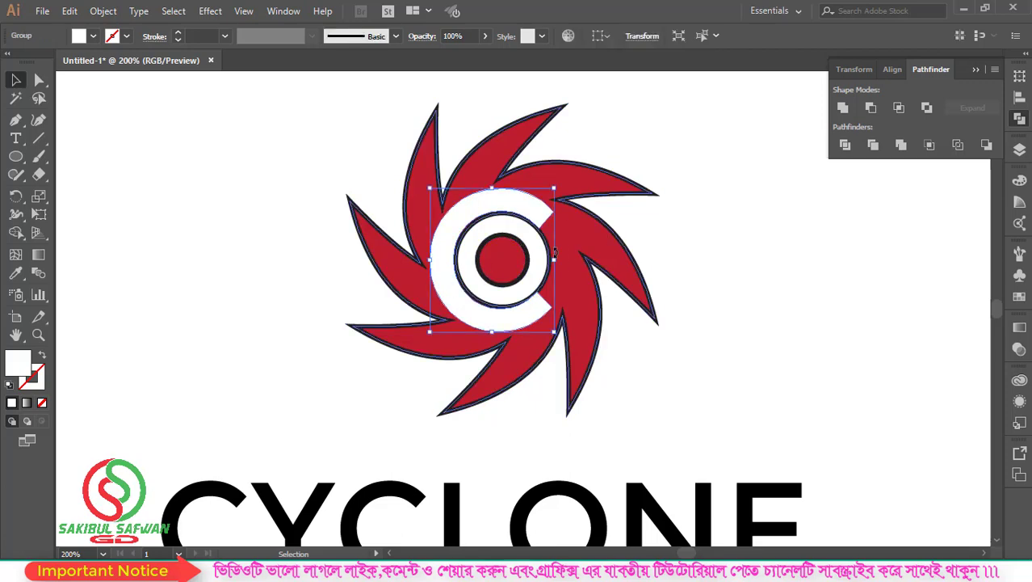
scroll(478, 218, "up", 1, "alt")
left_click_drag(593, 175, 596, 172)
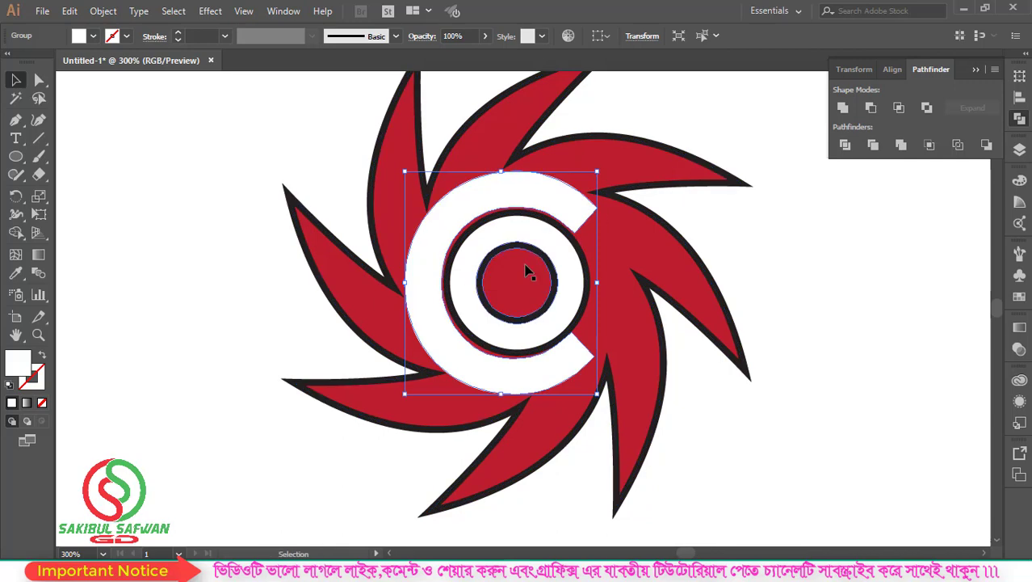
scroll(529, 273, "down", 1, "alt")
left_click(724, 202)
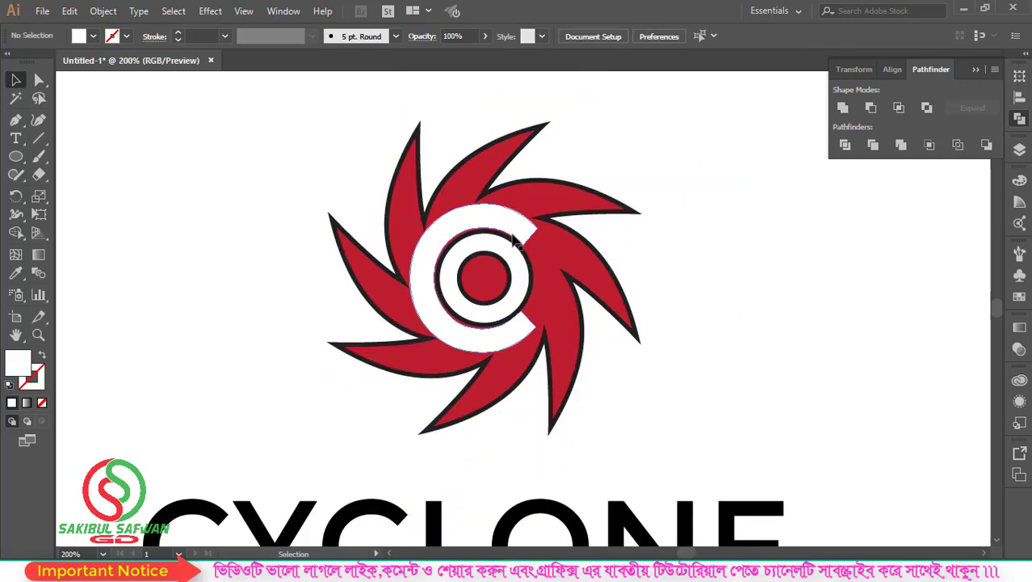
left_click(561, 287)
left_click(686, 240)
left_click_drag(636, 126, 287, 414)
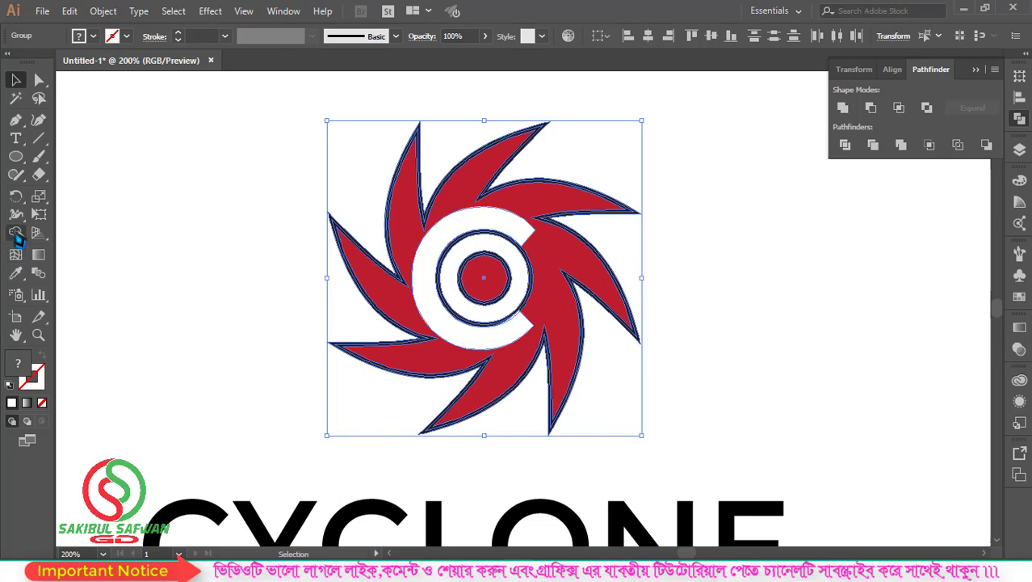
left_click_drag(15, 233, 81, 251)
left_click(98, 236)
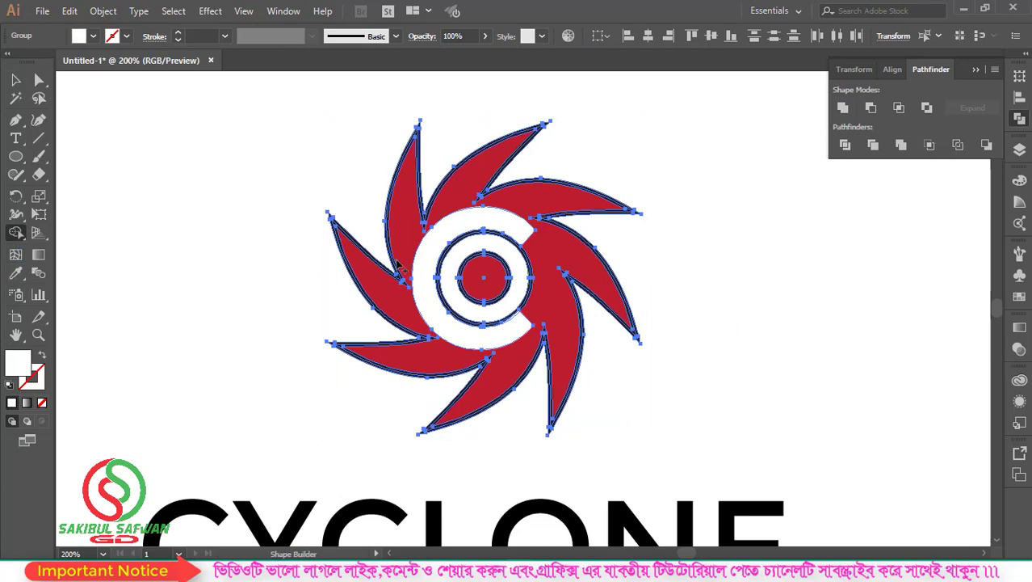
scroll(412, 250, "up", 1, "alt")
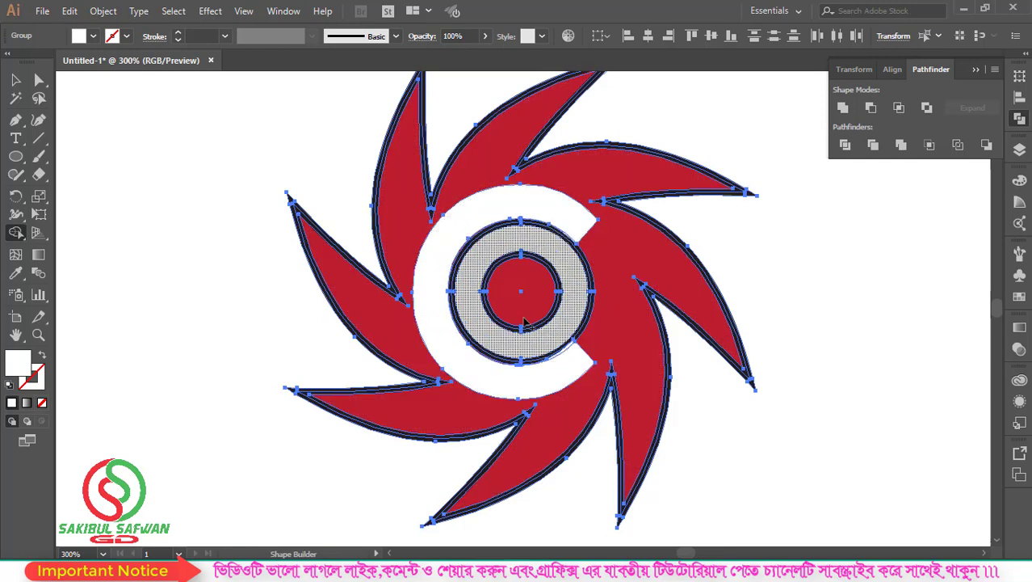
left_click(16, 80)
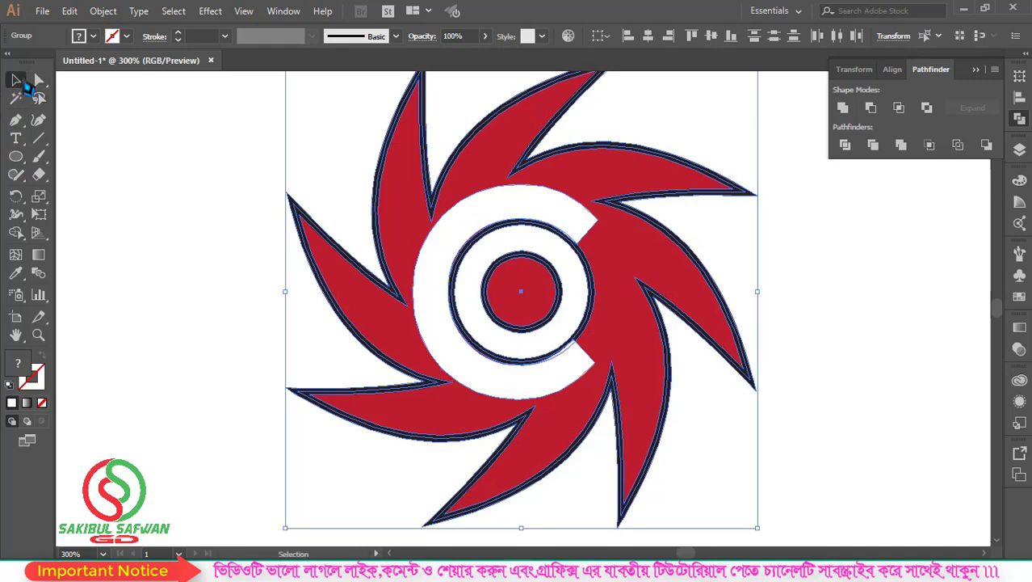
scroll(225, 210, "down", 2, "alt")
left_click(189, 196)
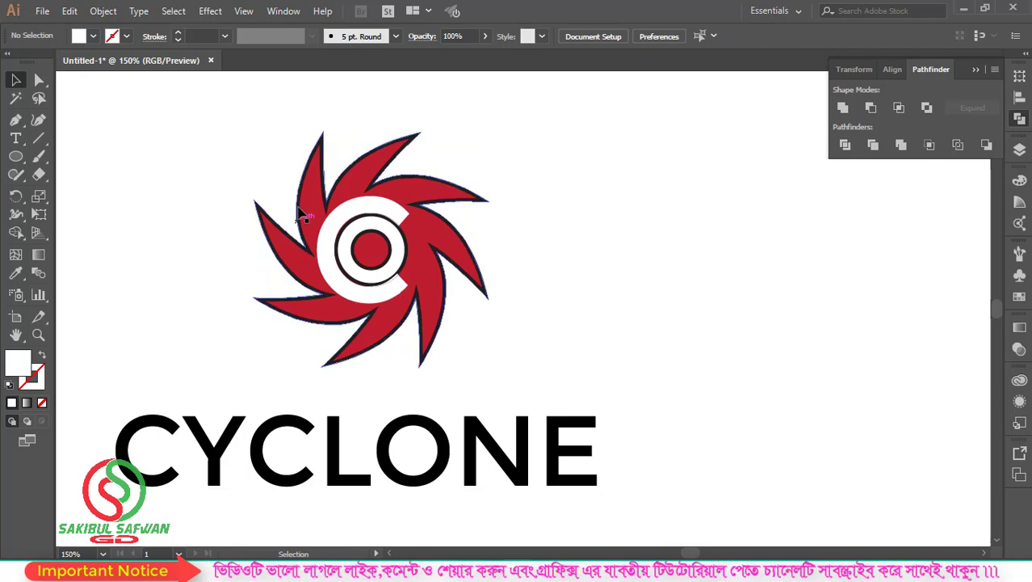
Marquee-select the whole emblem after adjusting the view.
scroll(425, 219, "down", 1, "alt")
scroll(292, 269, "up", 1, "alt")
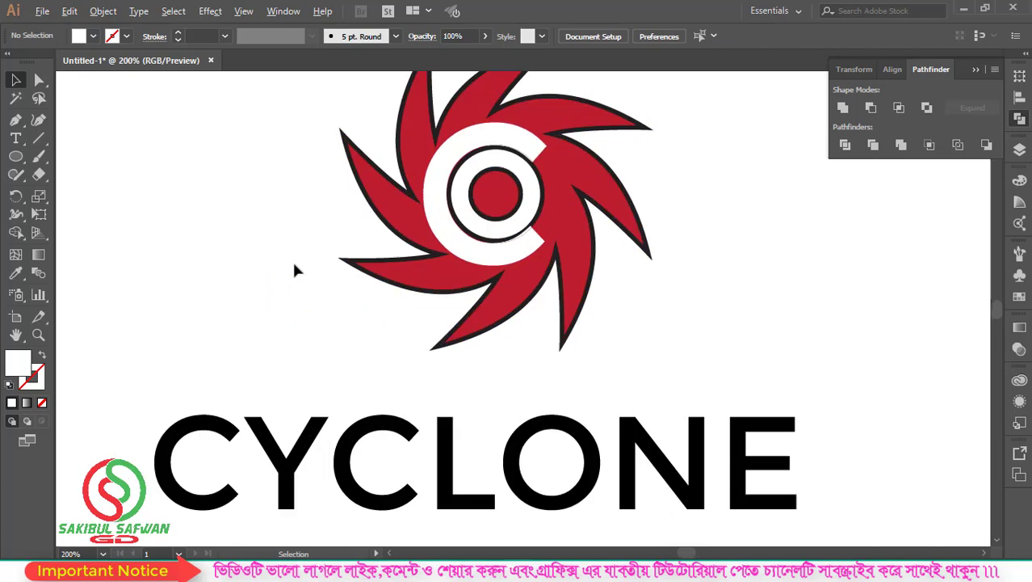
scroll(456, 161, "up", 2, "alt")
scroll(629, 237, "up", 1, "alt")
scroll(609, 279, "up", 1, "alt")
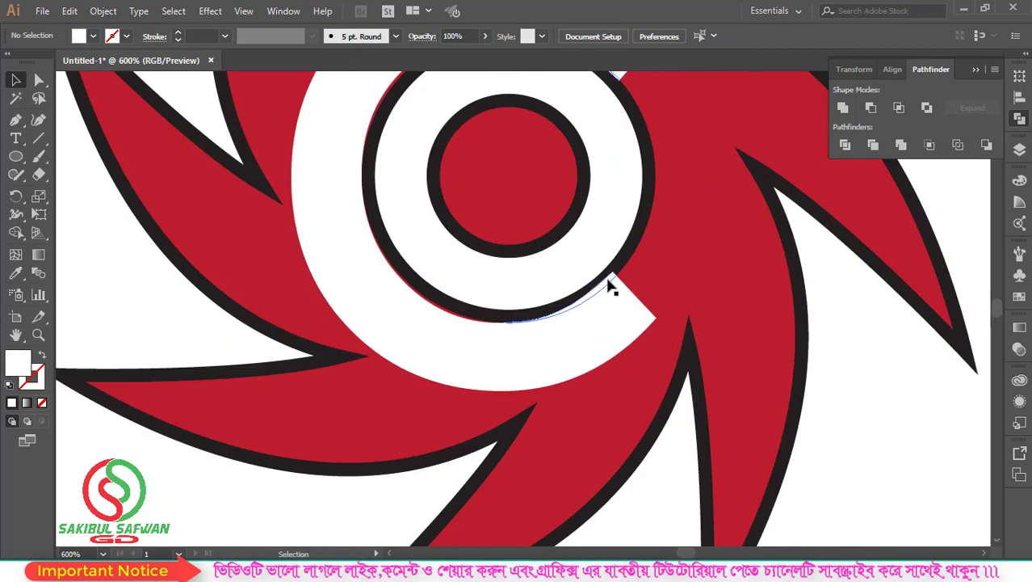
scroll(414, 195, "up", 2)
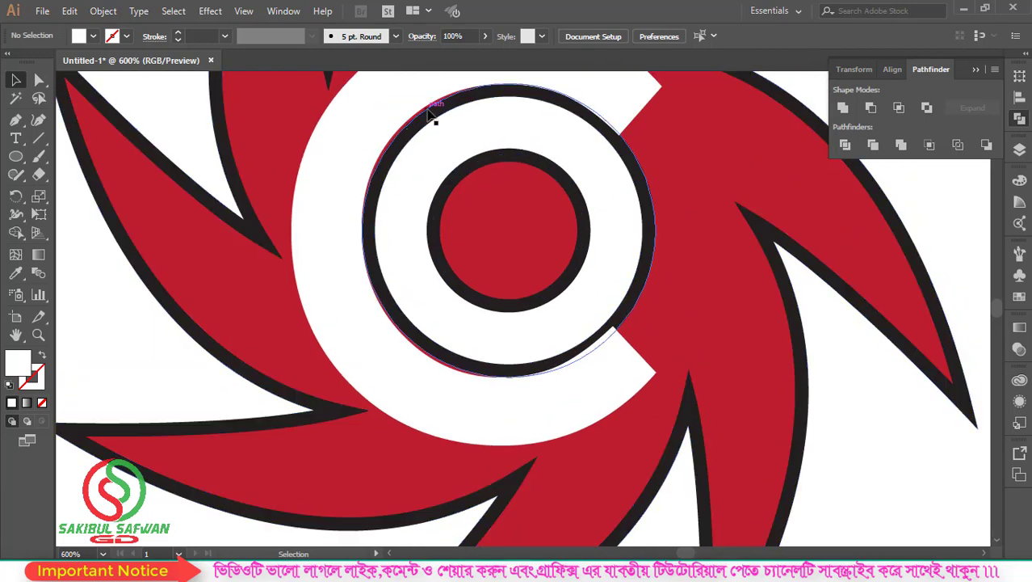
scroll(418, 133, "down", 1, "alt")
scroll(428, 141, "down", 2, "alt")
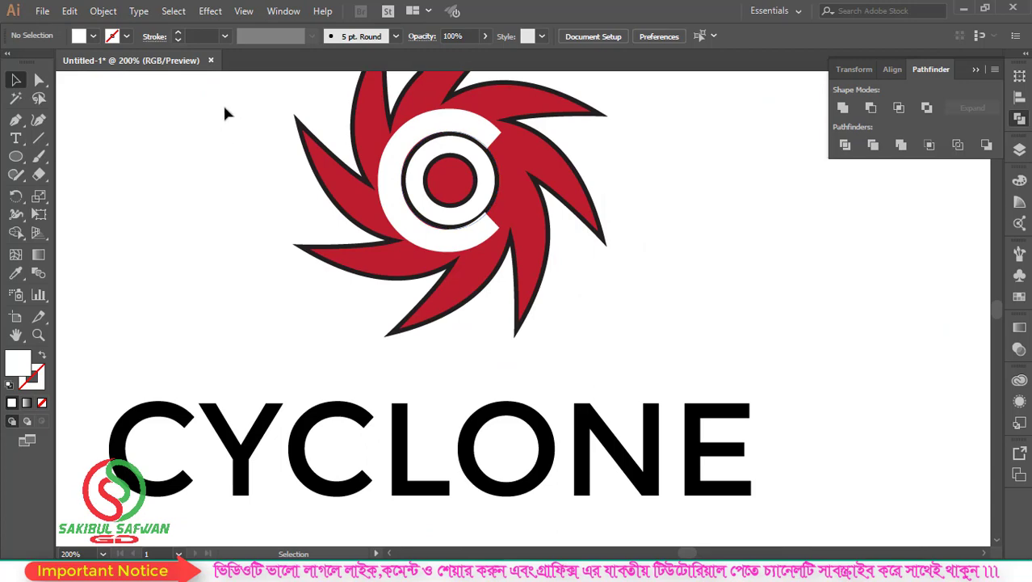
scroll(224, 107, "up", 1)
left_click_drag(241, 102, 658, 315)
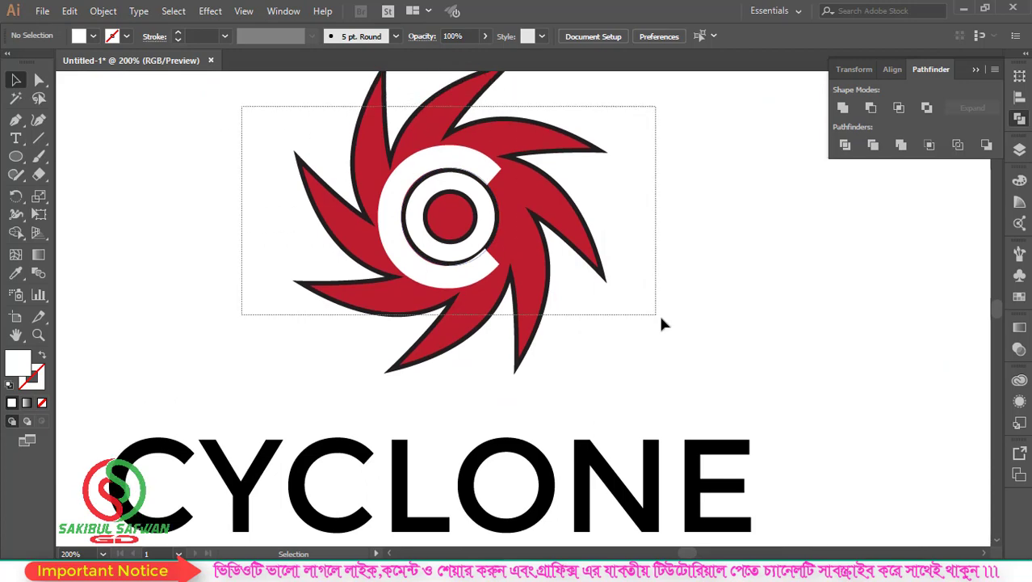
Use Shape Builder on the thin band beside the ring, then open the fill Color Picker.
left_click(16, 231)
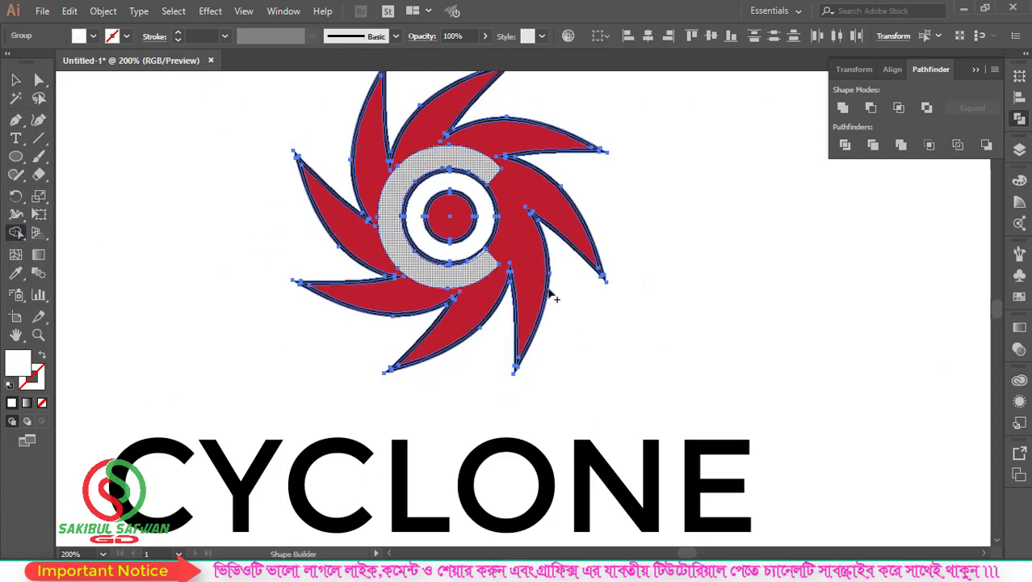
scroll(476, 220, "up", 4, "alt")
scroll(461, 330, "up", 2, "alt")
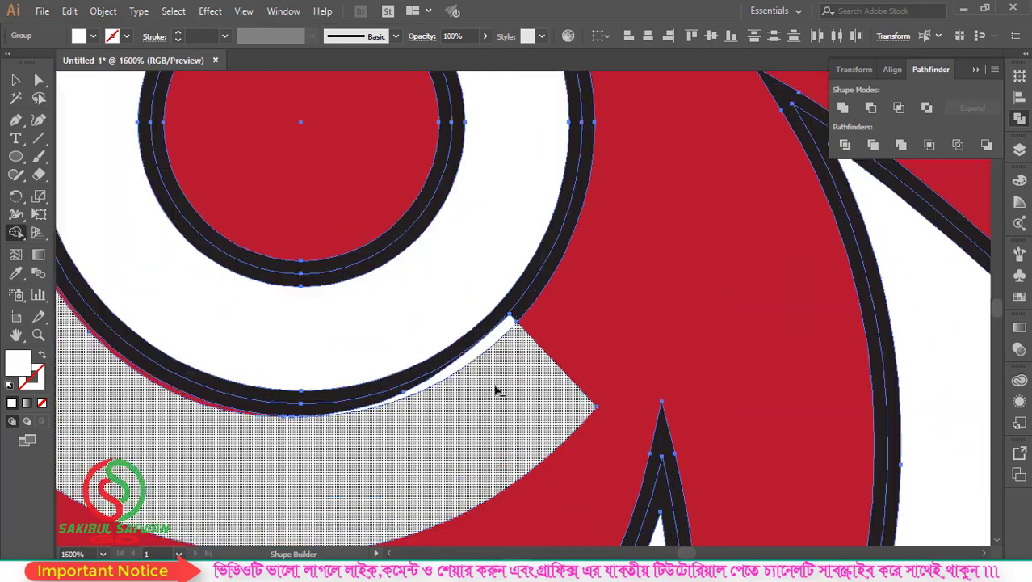
scroll(495, 390, "up", 1, "alt")
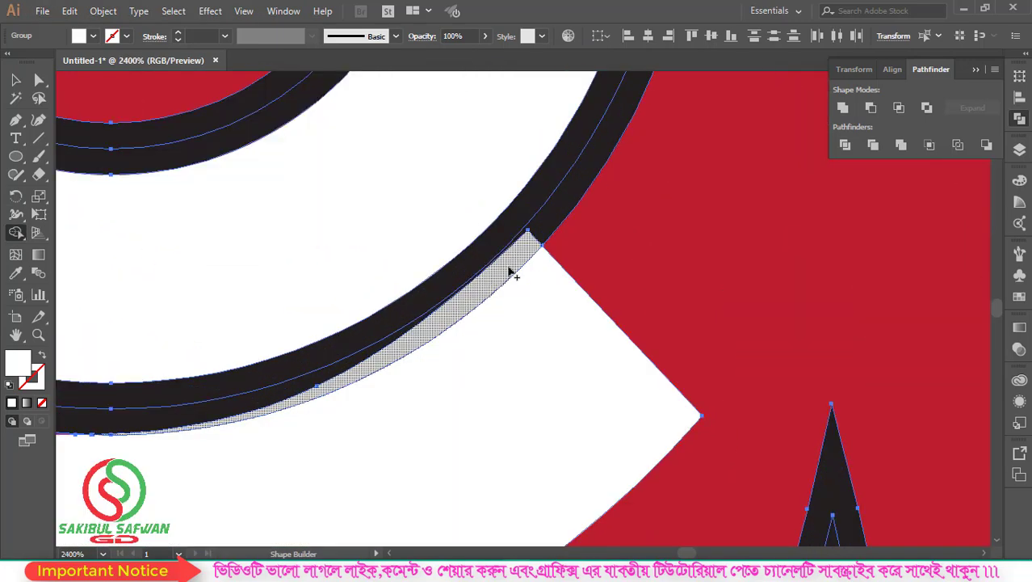
left_click(396, 344)
scroll(461, 295, "down", 2, "alt")
scroll(368, 315, "down", 2, "alt")
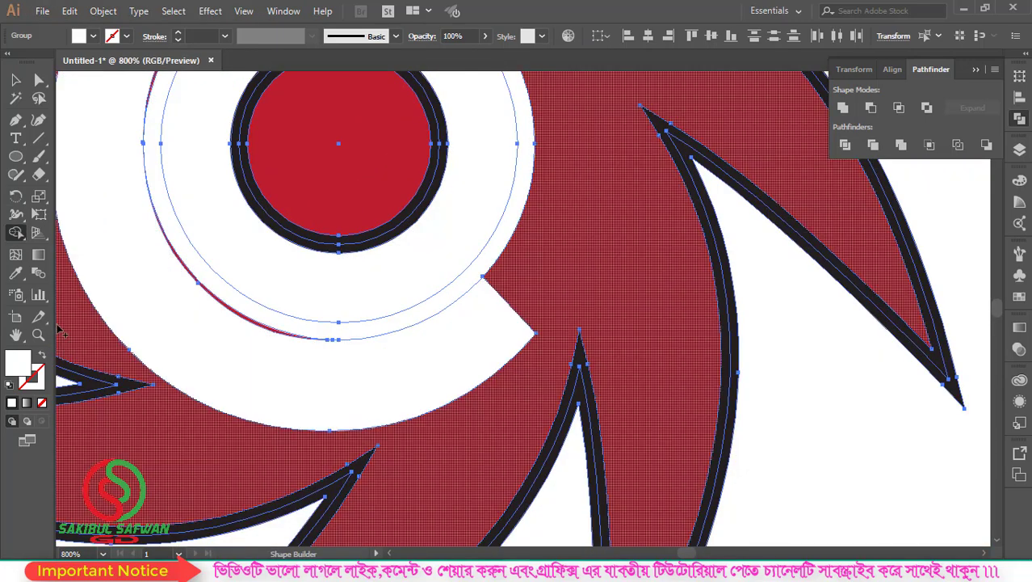
double_click(20, 363)
Set the fill to black and Shape-Build the band around the inner circle black.
left_click(499, 361)
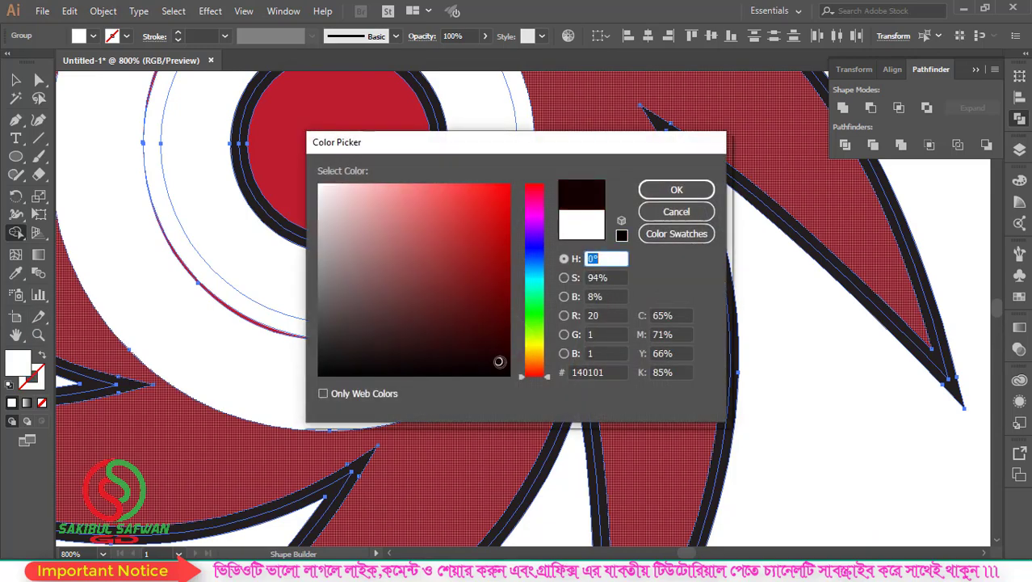
left_click_drag(500, 361, 533, 380)
left_click(676, 189)
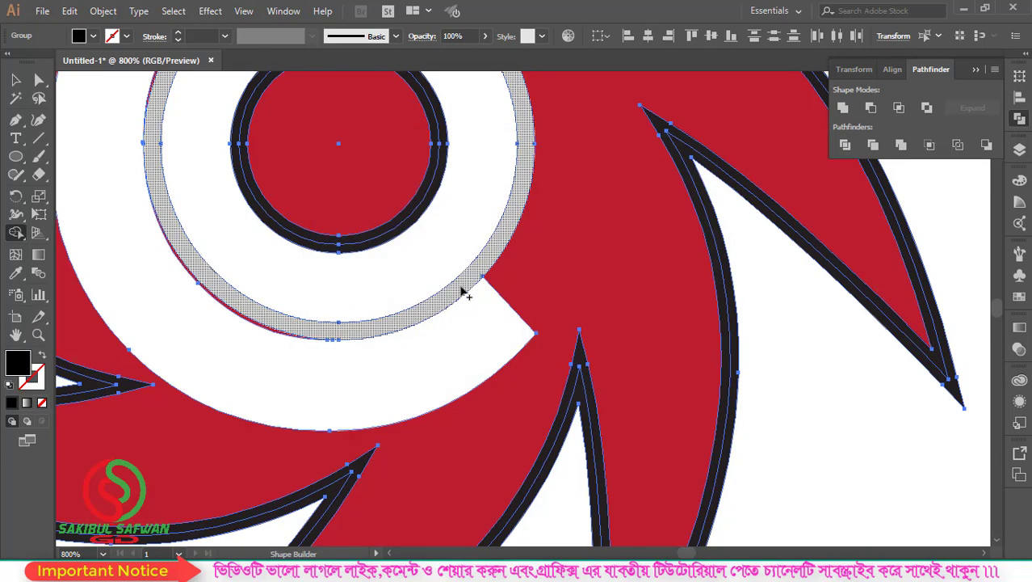
left_click(467, 296)
left_click_drag(425, 236, 647, 440)
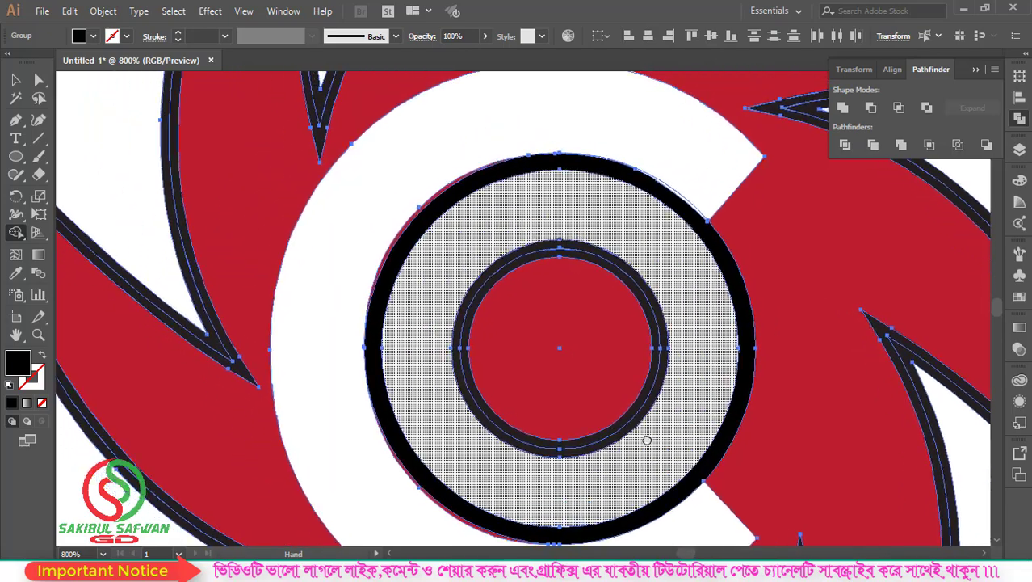
key("ctrl+equal")
key("ctrl+equal")
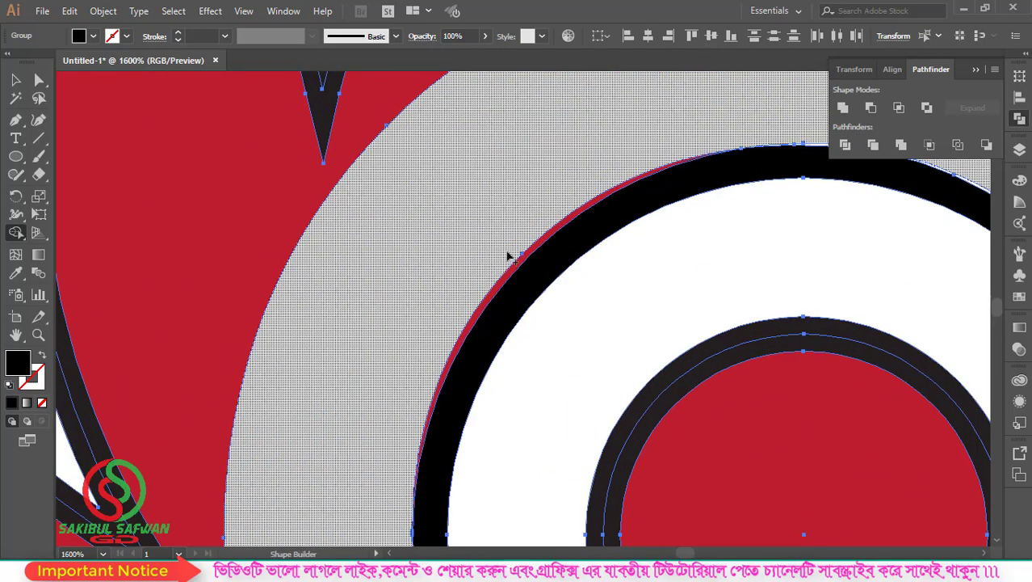
left_click(476, 275)
Switch the fill to white and fill the C shape with it.
scroll(431, 240, "down", 3)
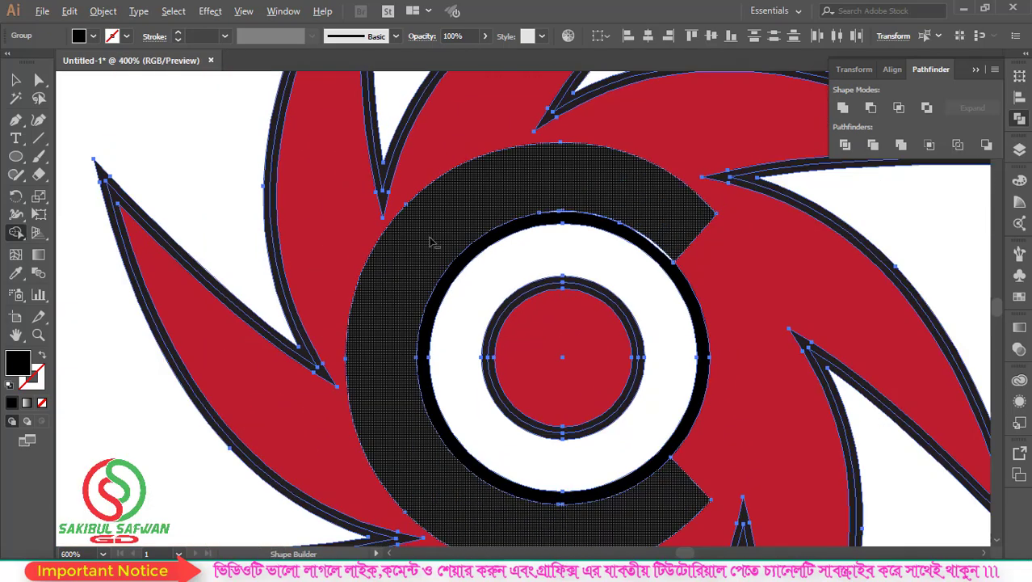
scroll(430, 241, "down", 2)
scroll(461, 368, "up", 1)
scroll(431, 369, "up", 1)
scroll(416, 296, "up", 1)
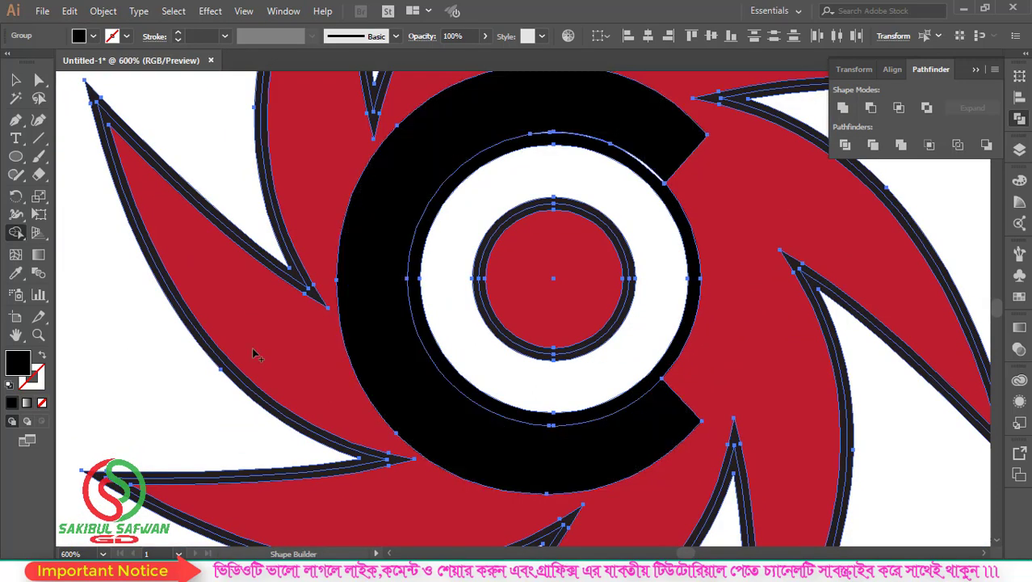
double_click(21, 366)
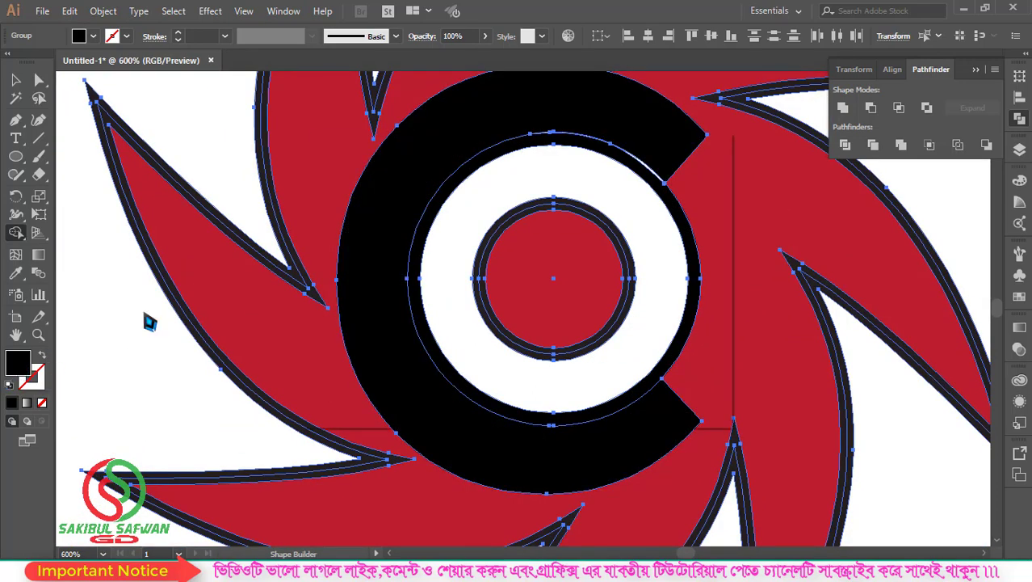
left_click(677, 189)
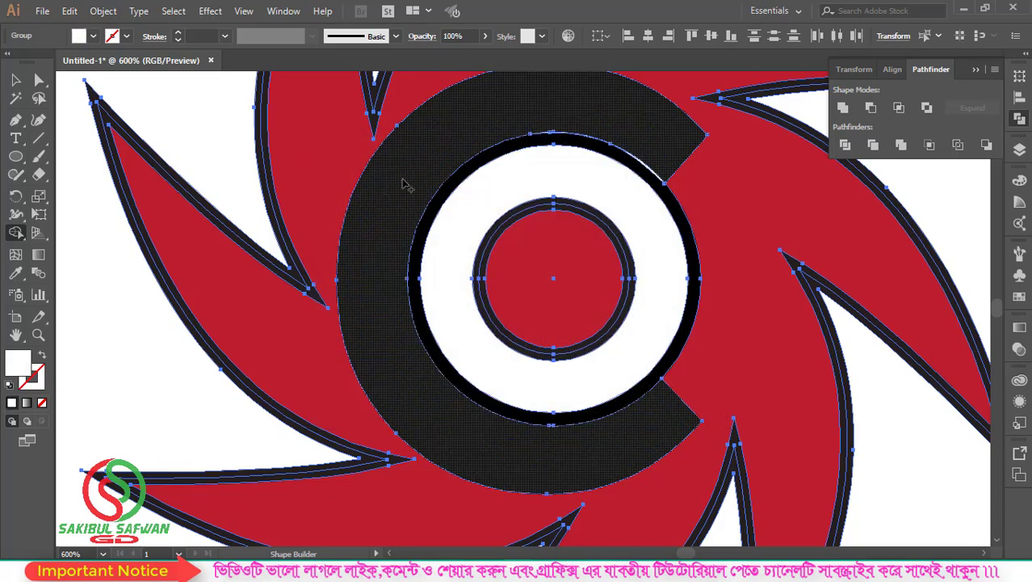
left_click(406, 184)
scroll(521, 105, "up", 1)
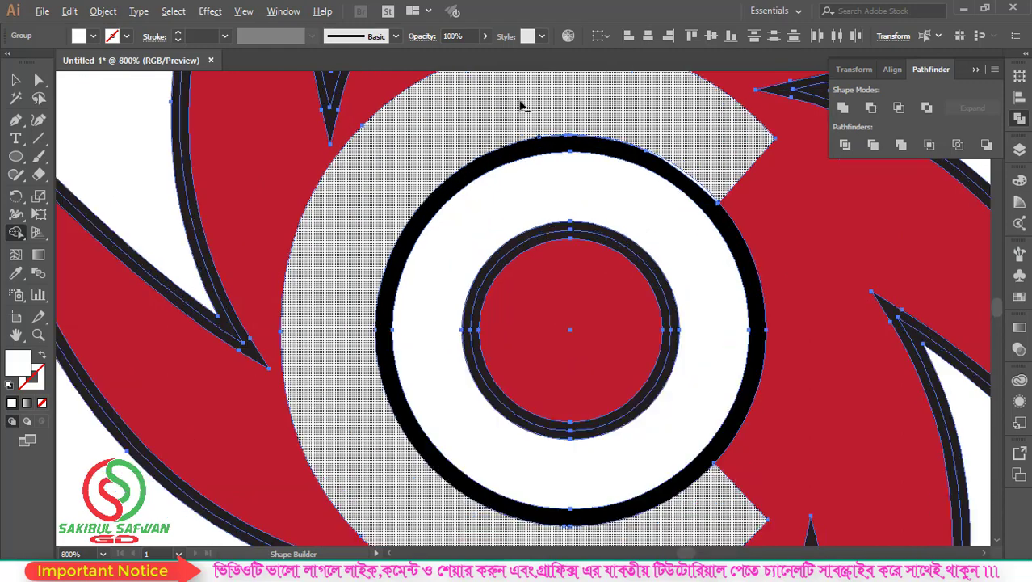
scroll(521, 105, "up", 1)
scroll(523, 103, "down", 2)
scroll(527, 129, "down", 1)
scroll(546, 230, "down", 1)
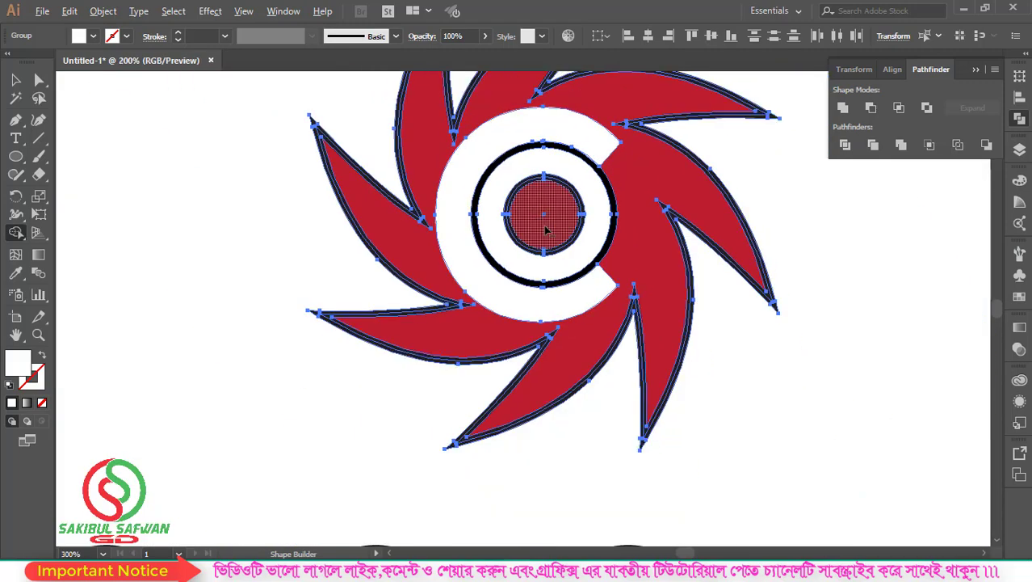
scroll(546, 230, "down", 1)
Marquee-select all parts of the cyclone icon and group them.
left_click(15, 80)
left_click(280, 224)
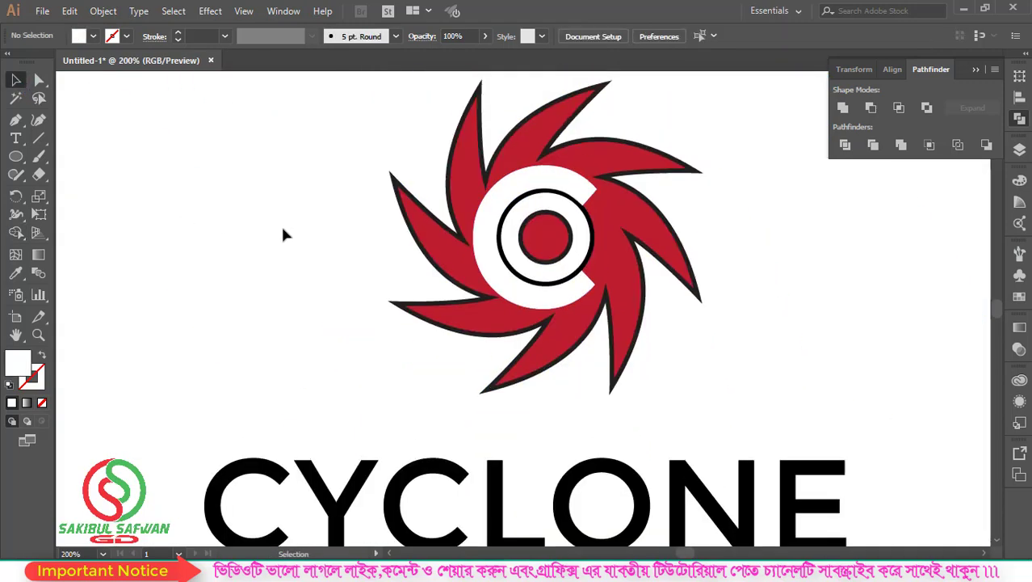
scroll(280, 224, "up", 1)
scroll(277, 219, "down", 1)
left_click_drag(272, 192, 534, 293)
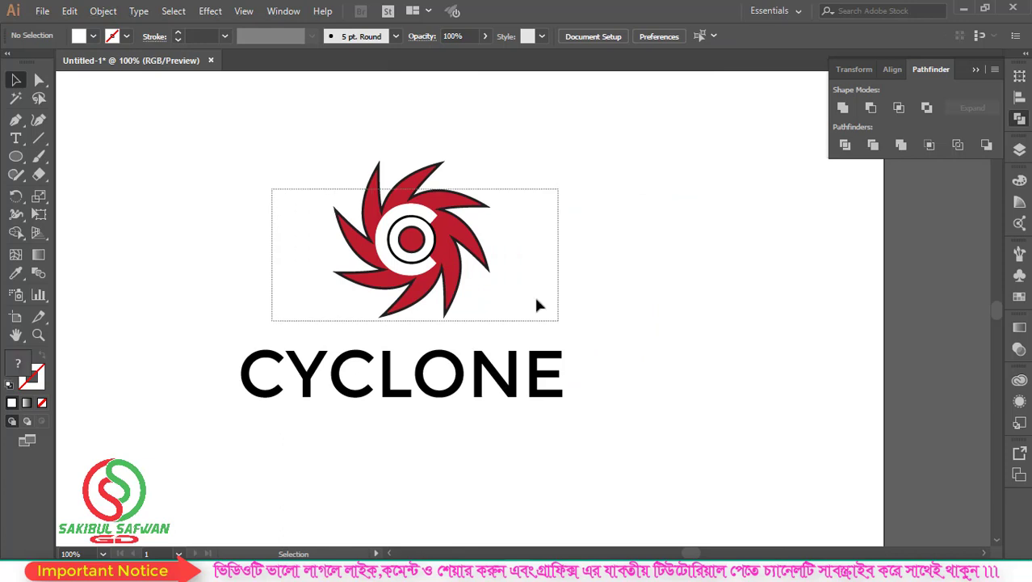
left_click_drag(448, 235, 455, 248)
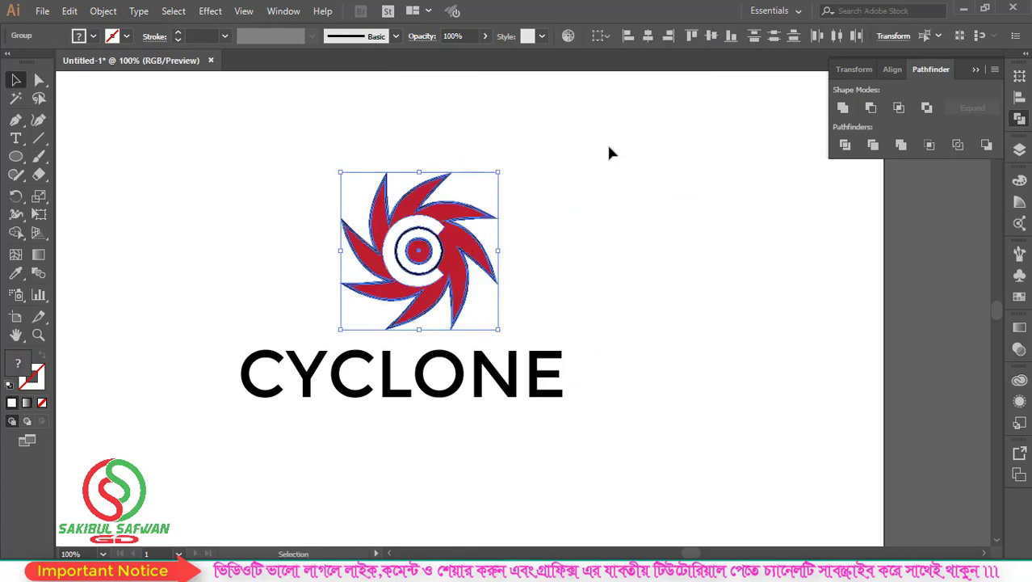
left_click_drag(546, 128, 307, 268)
right_click(465, 212)
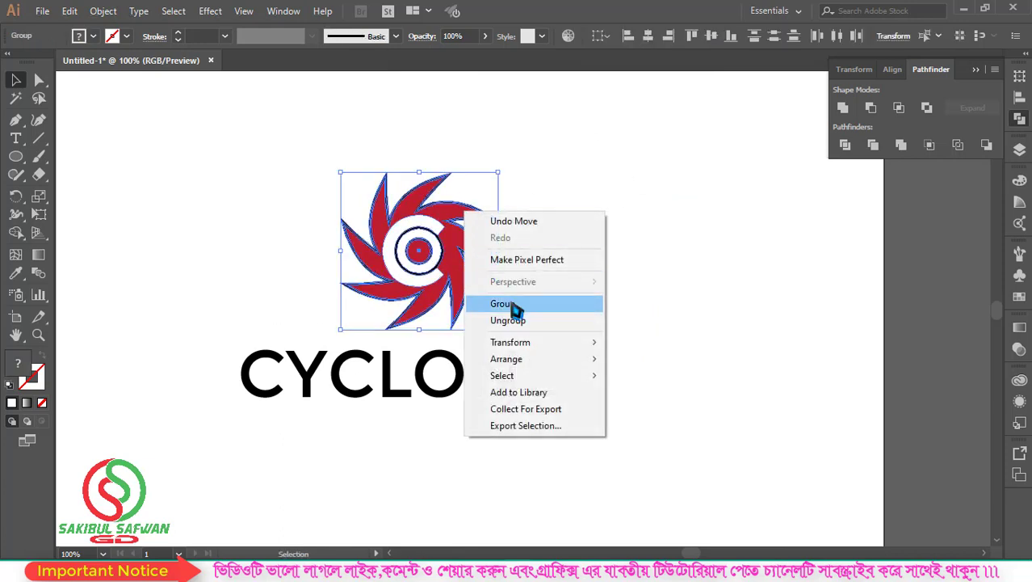
left_click(511, 306)
left_click(622, 174)
Centre the icon horizontally over CYCLONE and shrink it to about 184 pt.
left_click_drag(687, 143, 184, 436)
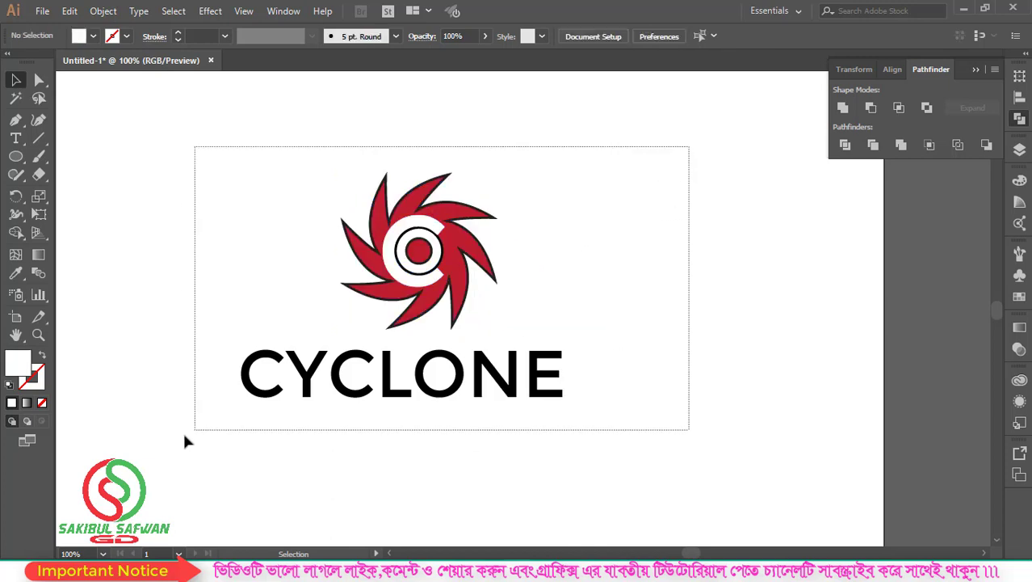
left_click(508, 36)
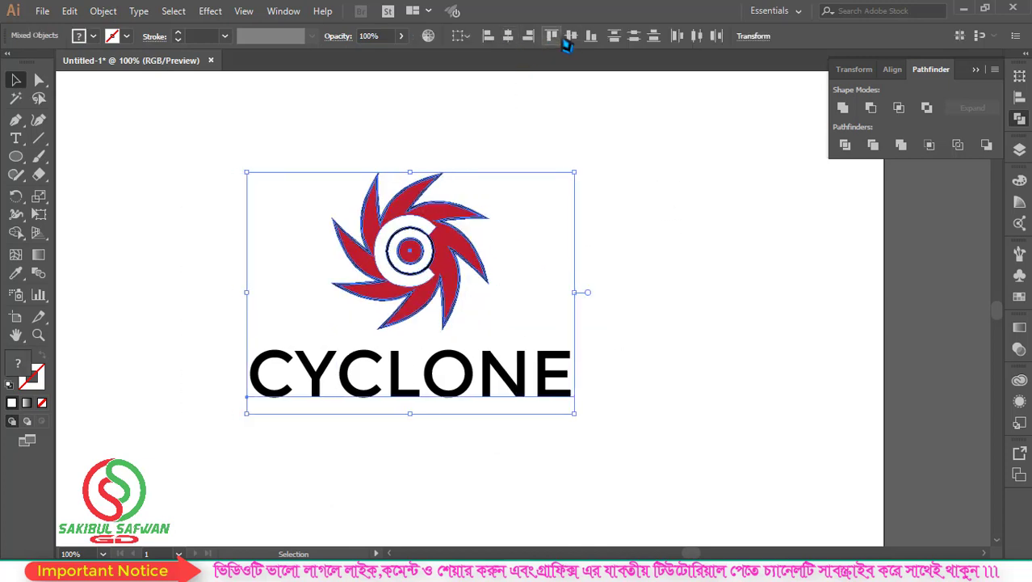
left_click(456, 198)
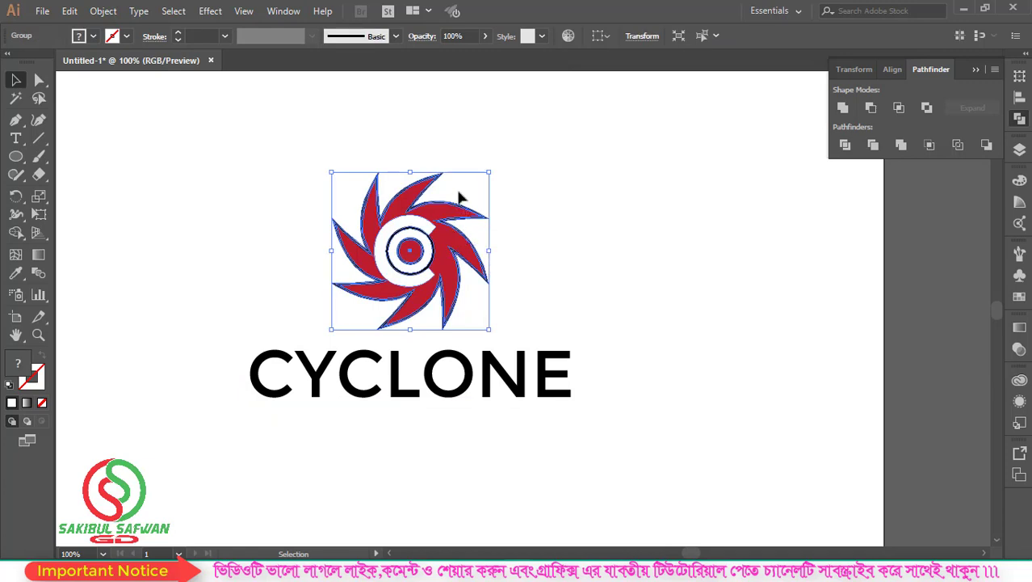
left_click_drag(489, 172, 485, 175)
left_click_drag(431, 236, 437, 241)
left_click(574, 217)
left_click(482, 196)
left_click_drag(482, 196, 471, 208)
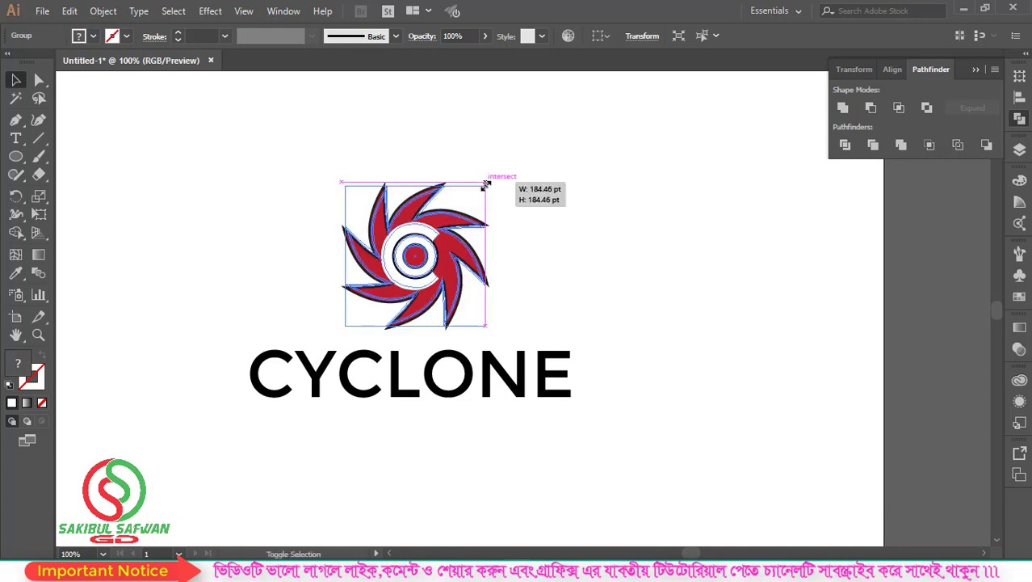
left_click(595, 209)
Nudge the CYCLONE text up closer beneath the icon.
left_click_drag(450, 368, 451, 364)
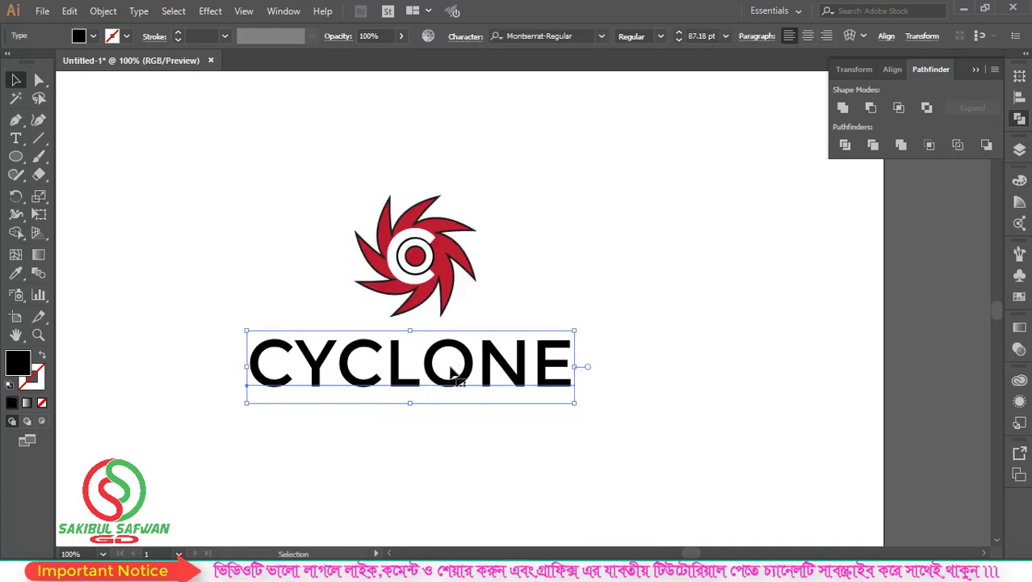
left_click(639, 205)
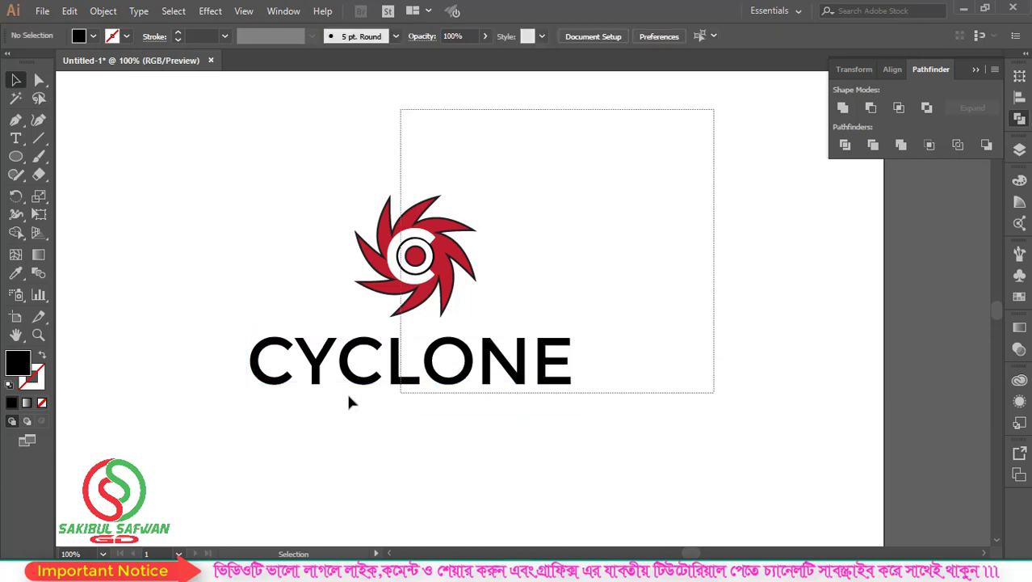
left_click_drag(666, 223, 134, 449)
left_click(507, 300)
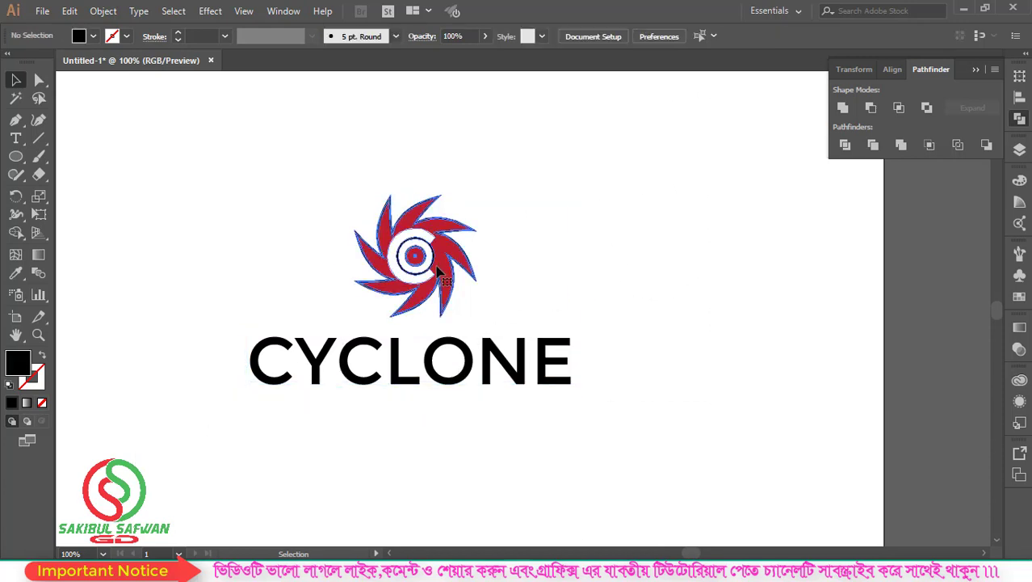
left_click(456, 291)
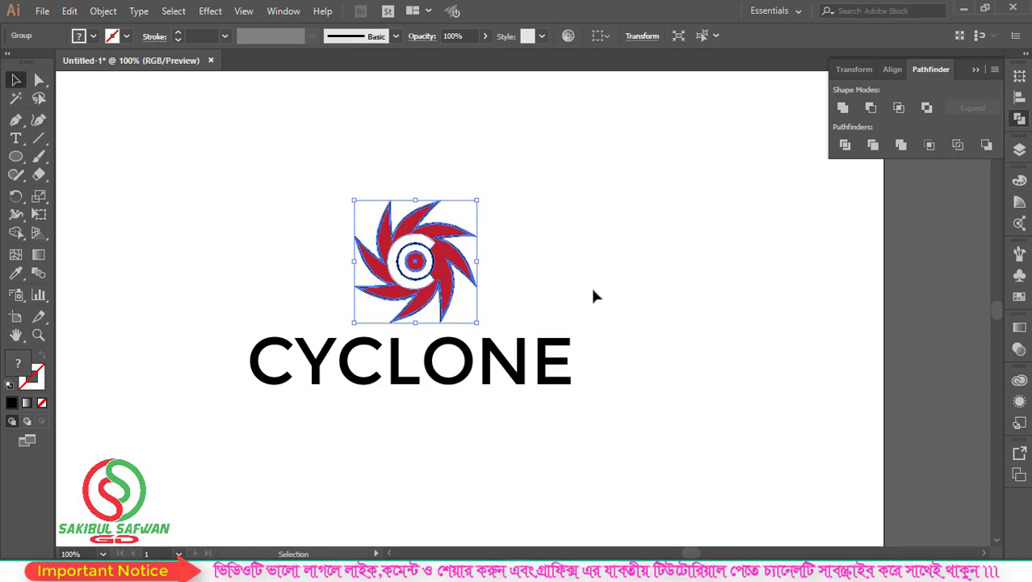
Select the letters CY in CYCLONE with the Type tool and fill them with the red swatch.
right_click(491, 361)
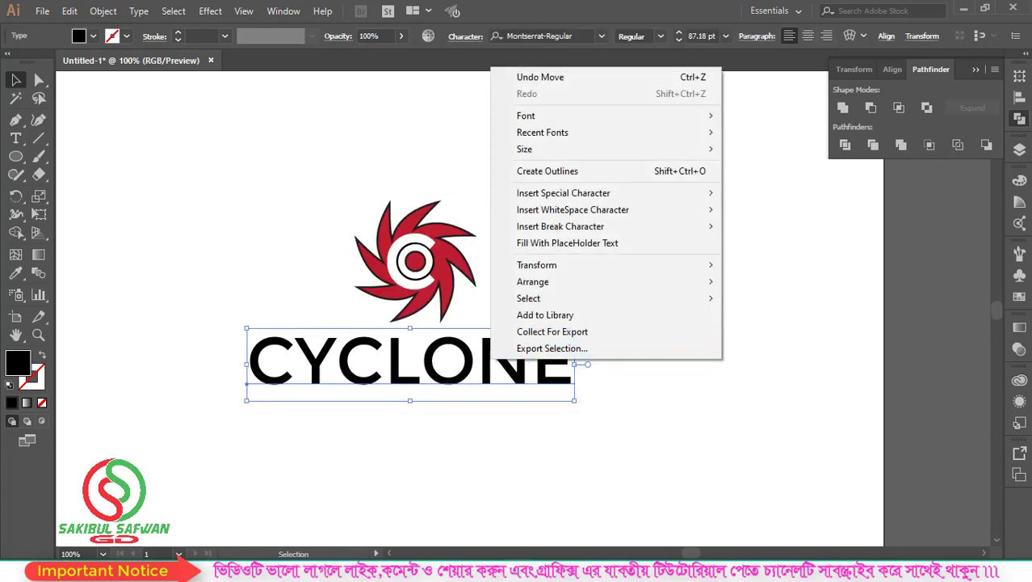
left_click(382, 388)
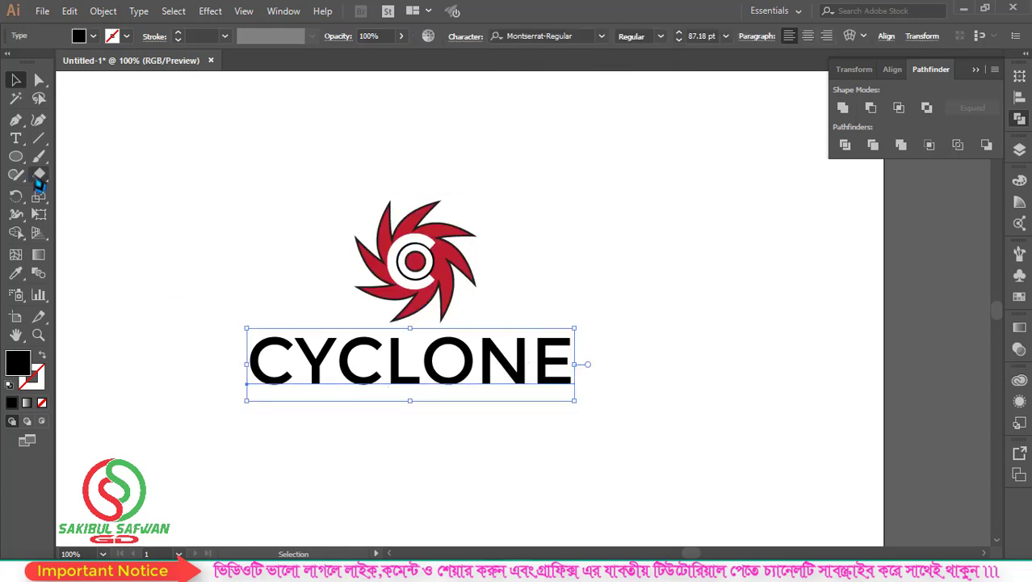
left_click(15, 138)
left_click_drag(383, 356, 266, 260)
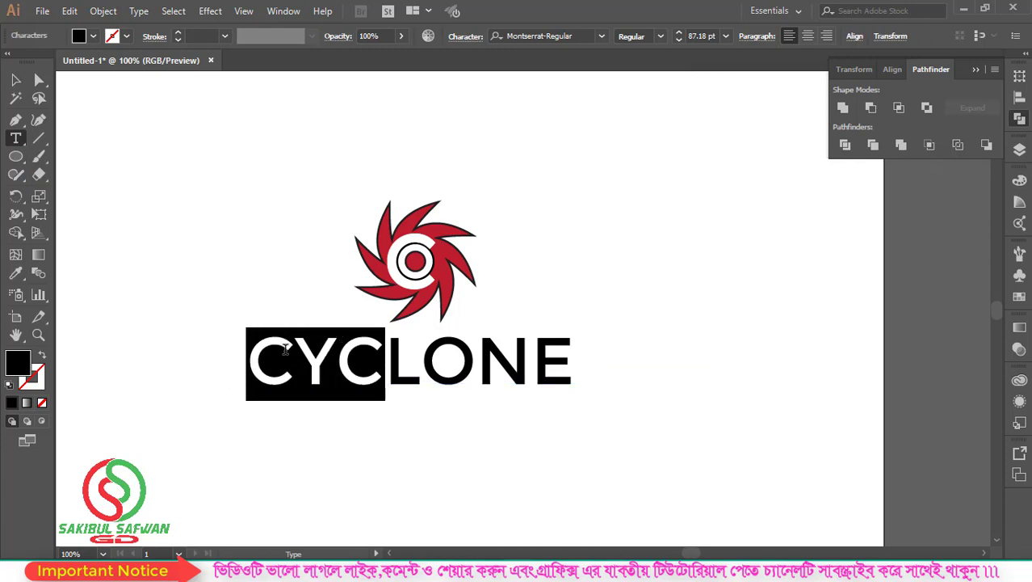
left_click(331, 365)
left_click_drag(382, 372, 277, 370)
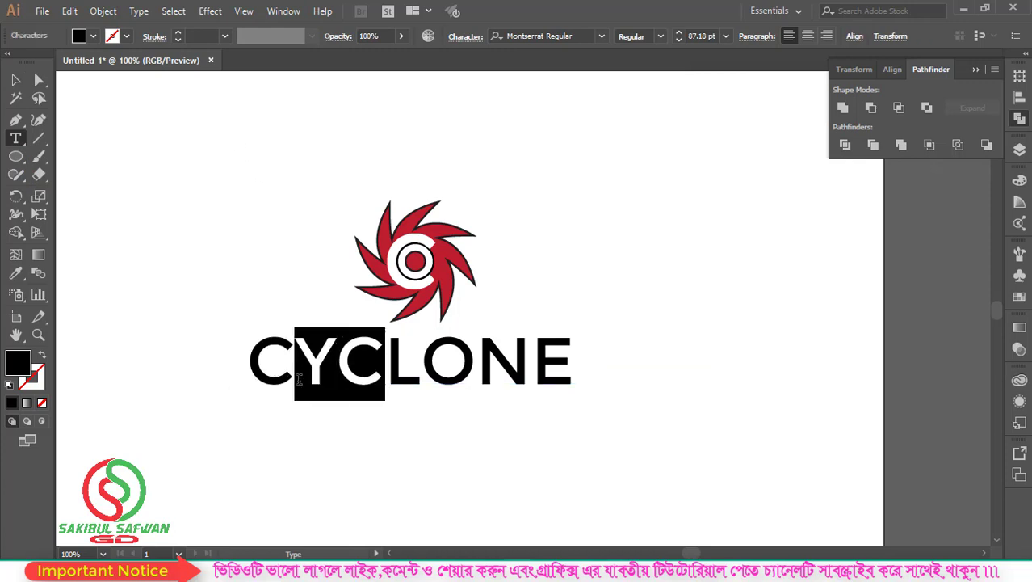
left_click(340, 377)
left_click_drag(339, 373, 237, 368)
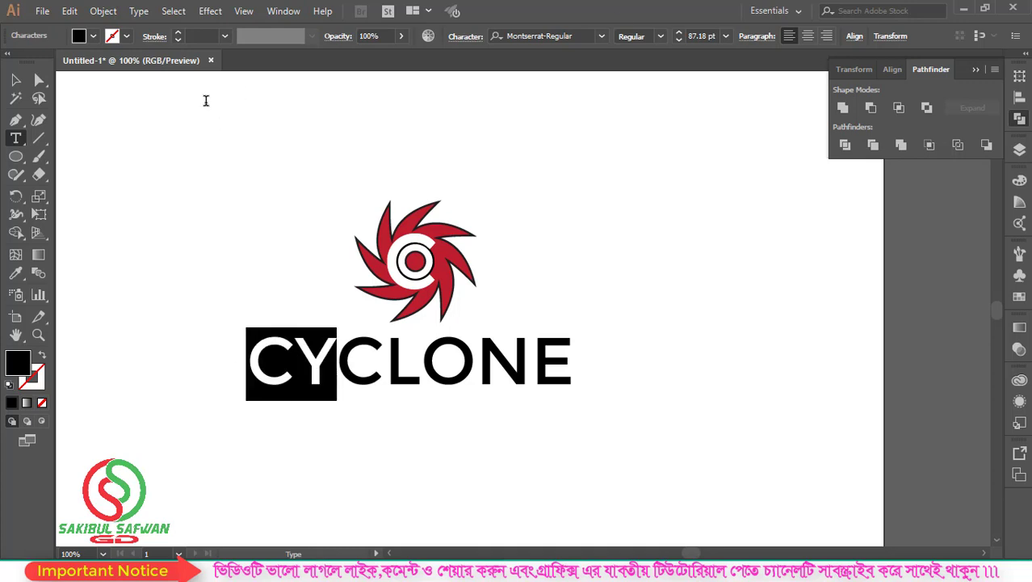
left_click(112, 37)
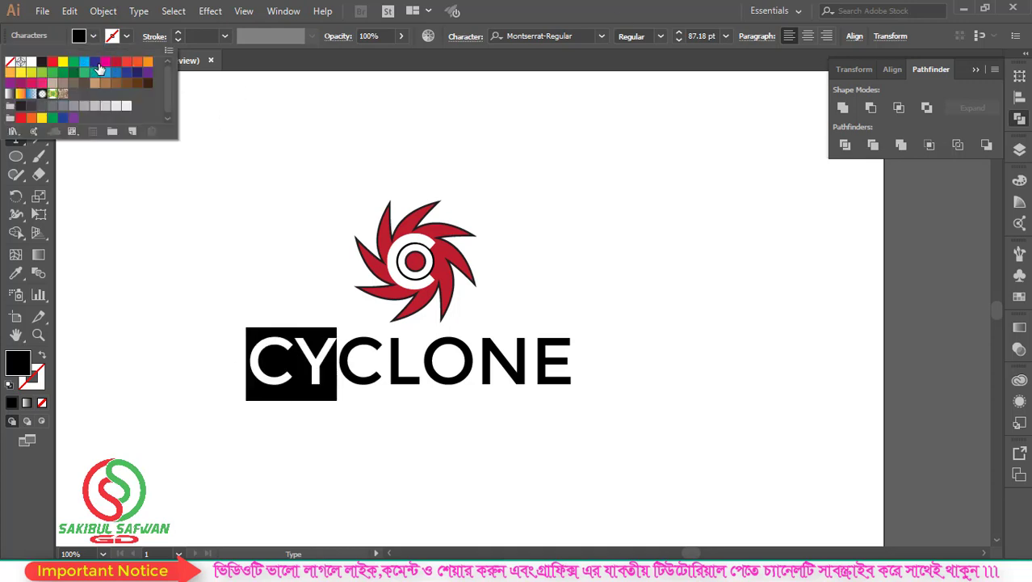
left_click(114, 62)
left_click(353, 361)
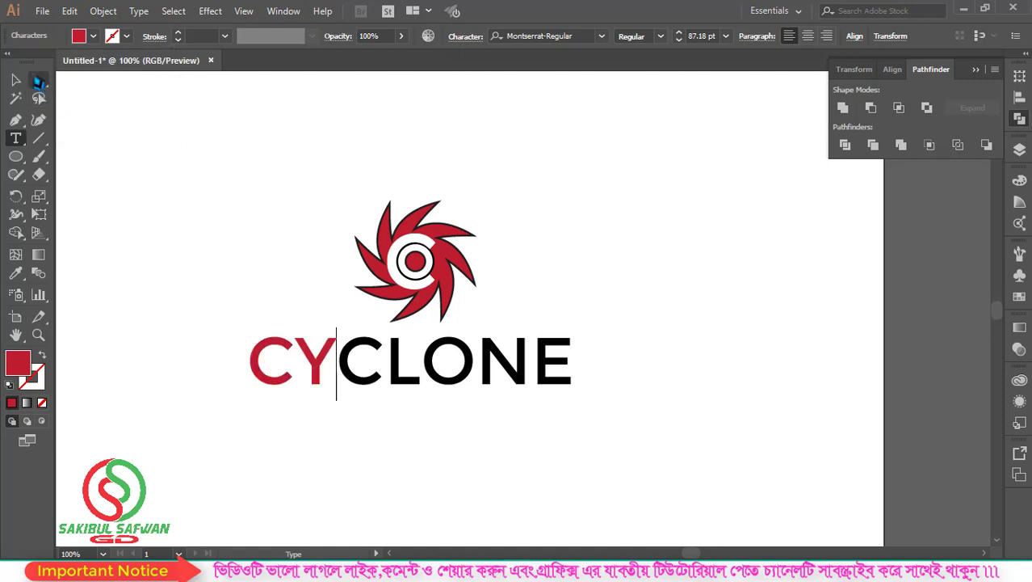
key("Escape")
Convert the CYCLONE text to outlines and centre the icon horizontally over it.
right_click(410, 366)
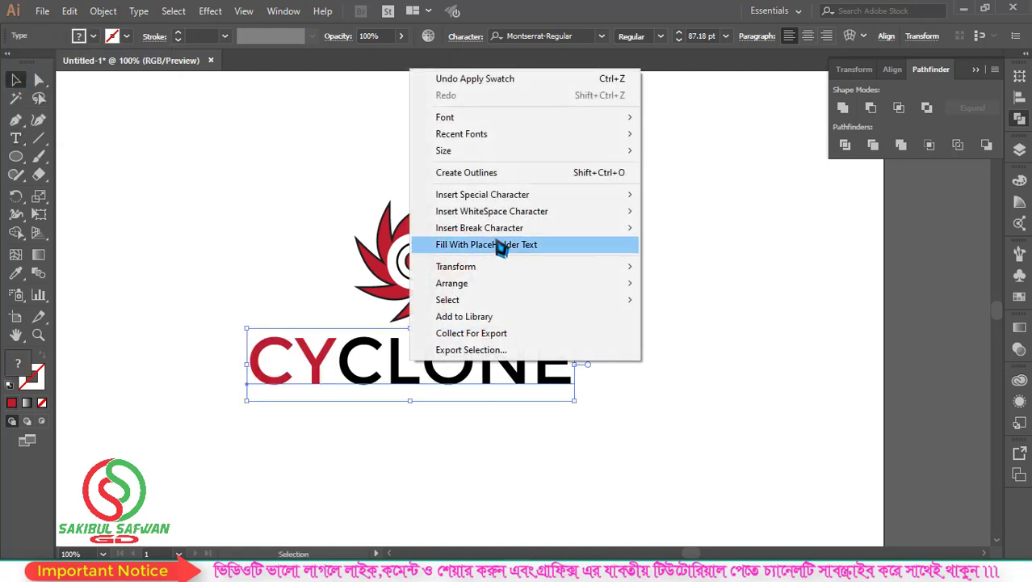
left_click(479, 173)
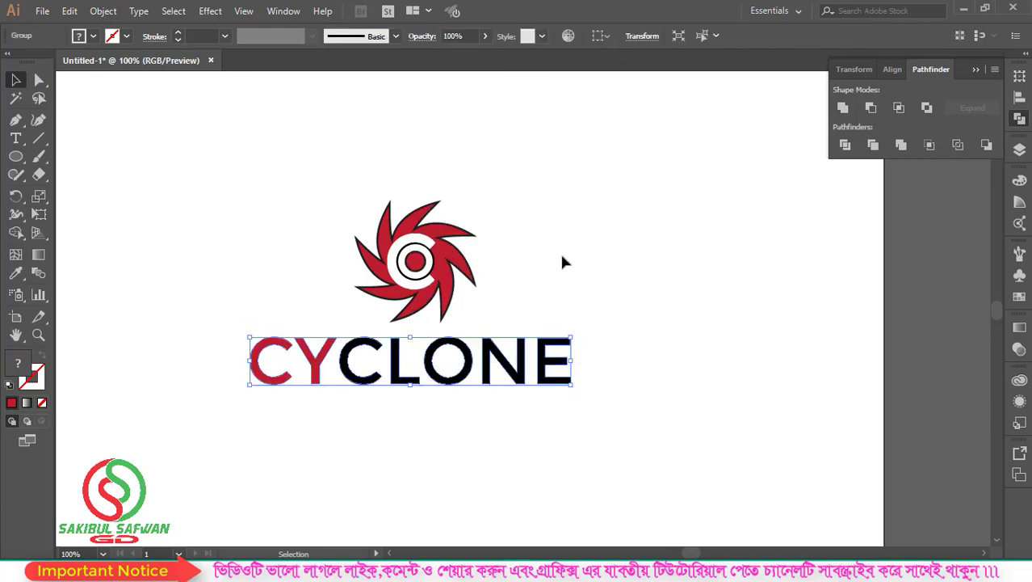
left_click_drag(640, 172, 209, 448)
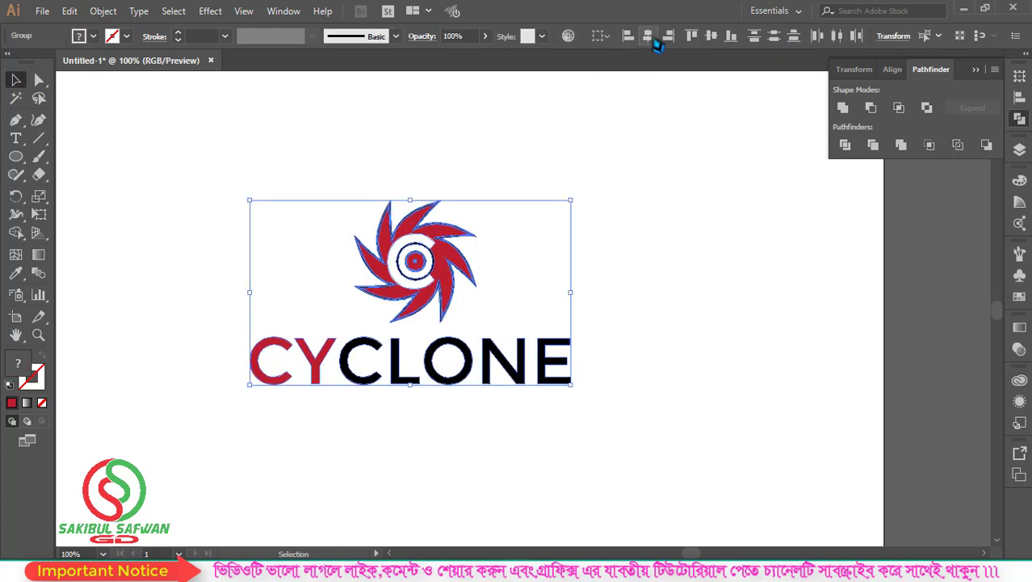
left_click(649, 36)
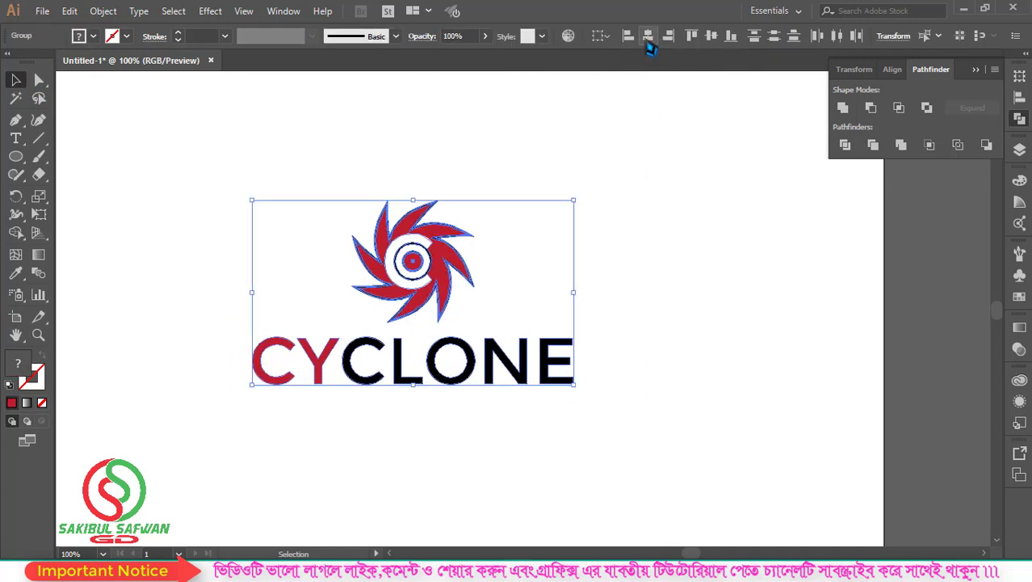
Group the icon and outlined CYCLONE wordmark into a single logo.
left_click(609, 168)
left_click_drag(664, 130, 210, 454)
right_click(424, 257)
left_click(458, 341)
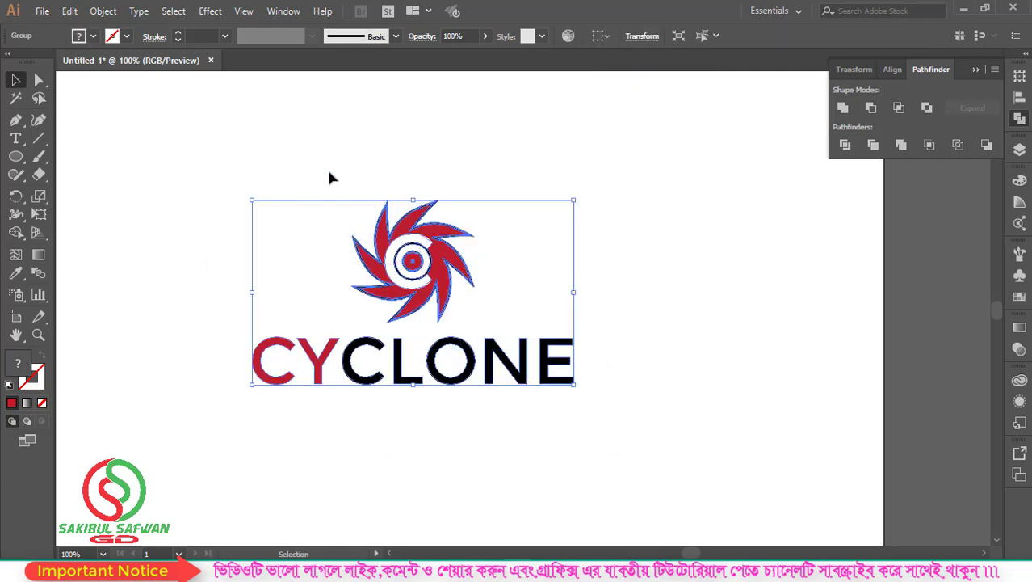
left_click(352, 202)
key("ctrl+a")
Scale the grouped swirl-and-CYCLONE logo up slightly from its top-right corner.
mouse_move(502, 199)
left_mouse_down()
mouse_move(533, 198)
mouse_move(522, 185)
mouse_move(540, 179)
left_mouse_up()
key("ctrl+minus")
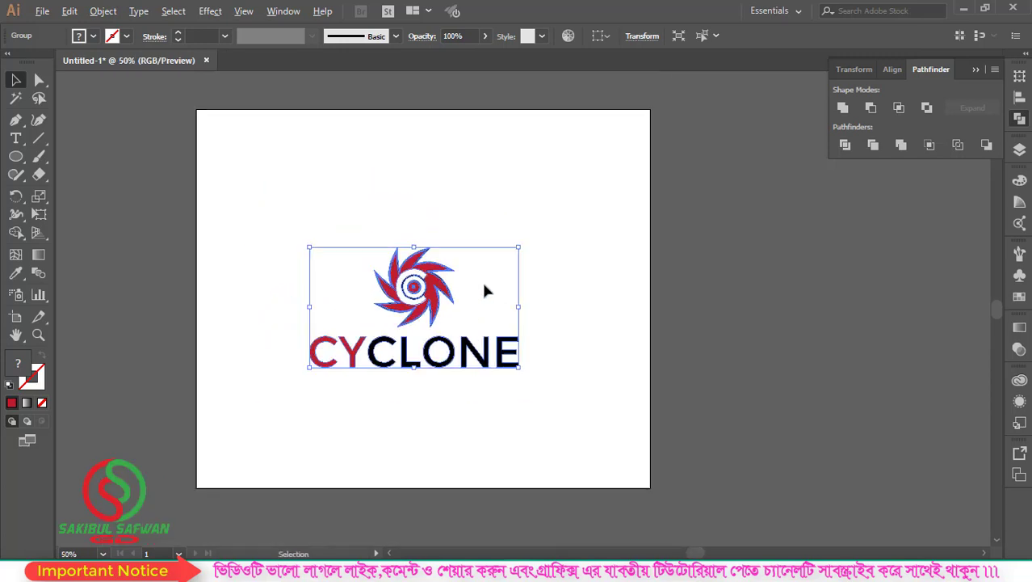